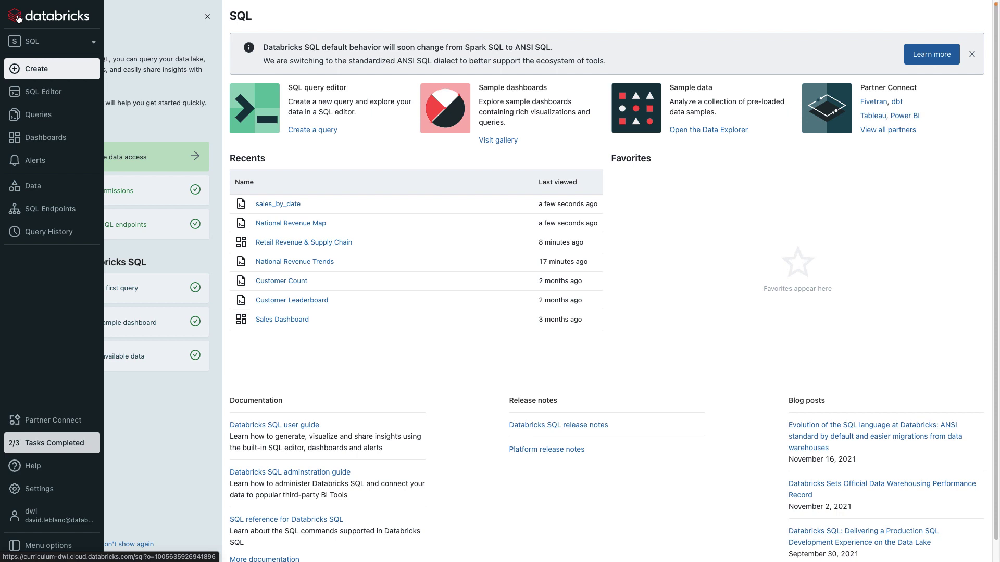
- Look over the available environments, stay in SQL, view the creation options, and open the SQL editor
left_click(28, 50)
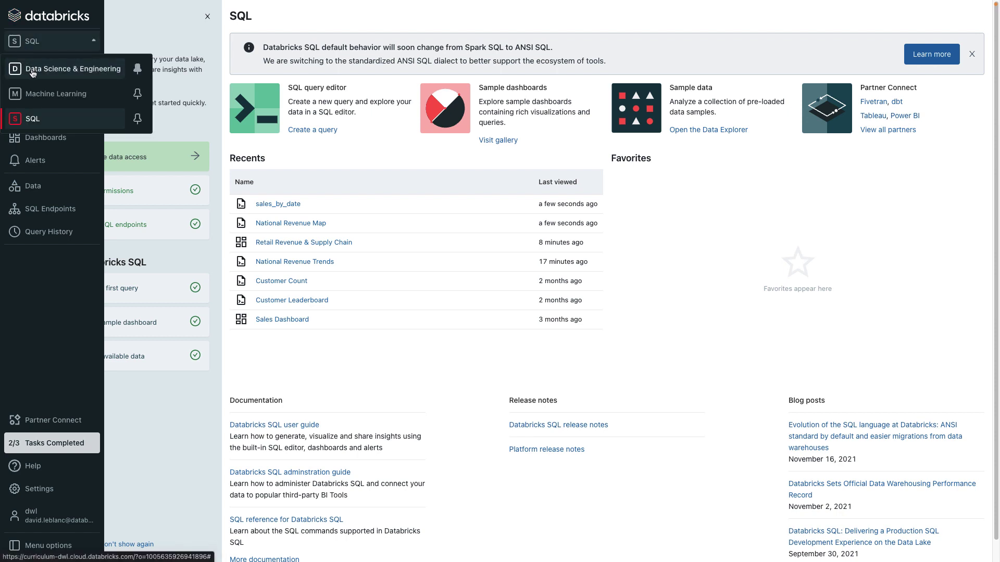
left_click(33, 119)
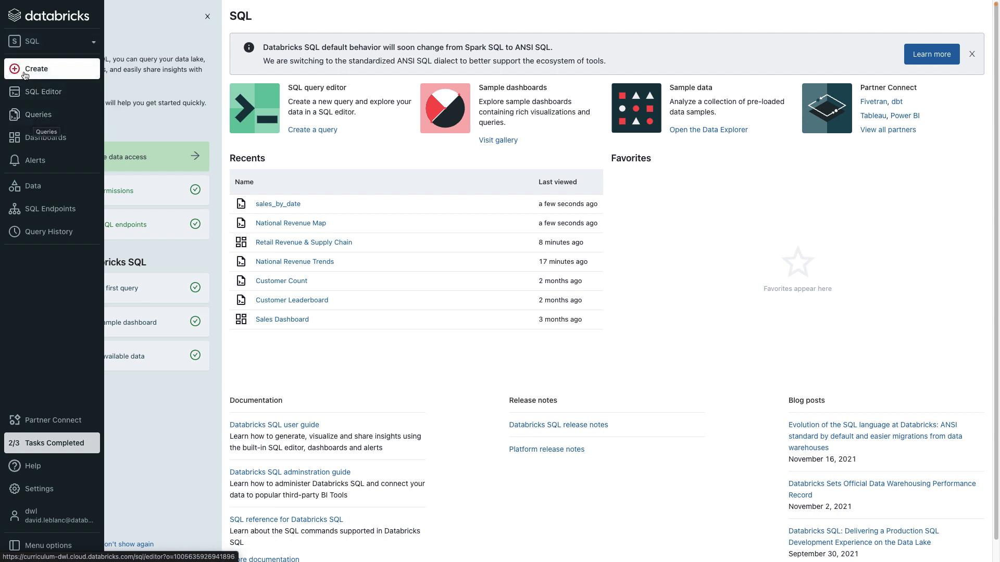
mouse_move(63, 68)
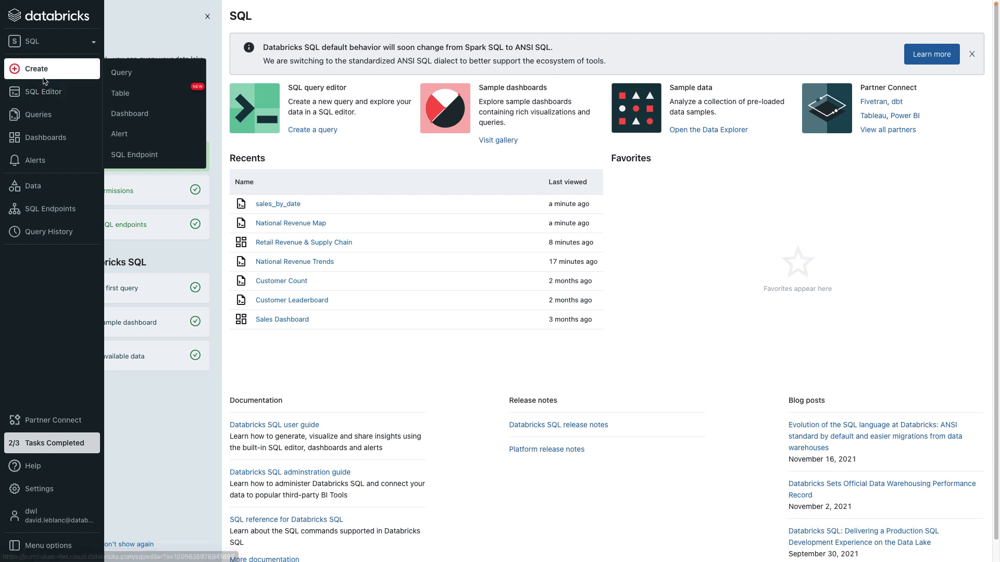
left_click(36, 94)
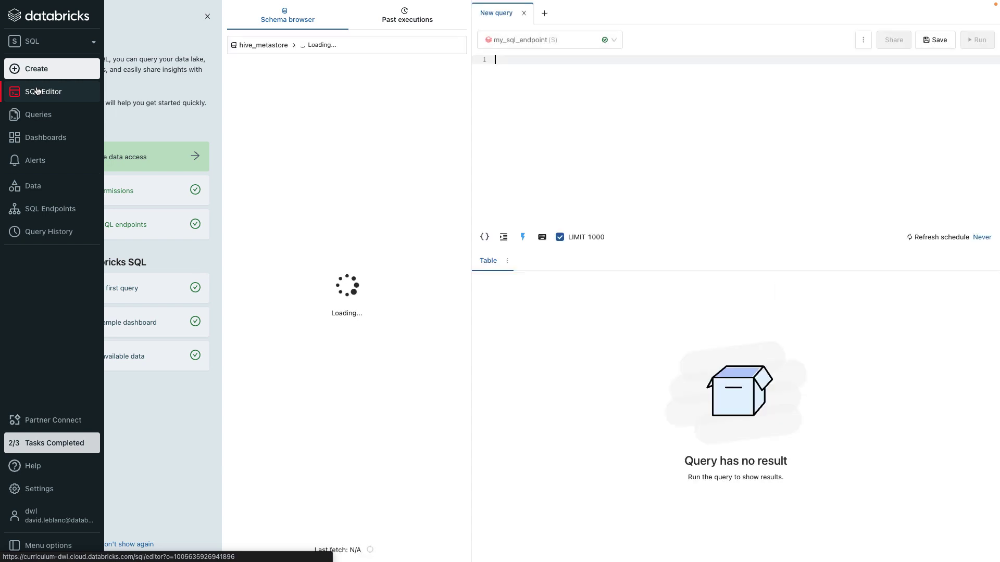
- In the saved queries list, mark sales_by_date and National Revenue Trends as favorites and remove both favorite marks again
left_click(14, 115)
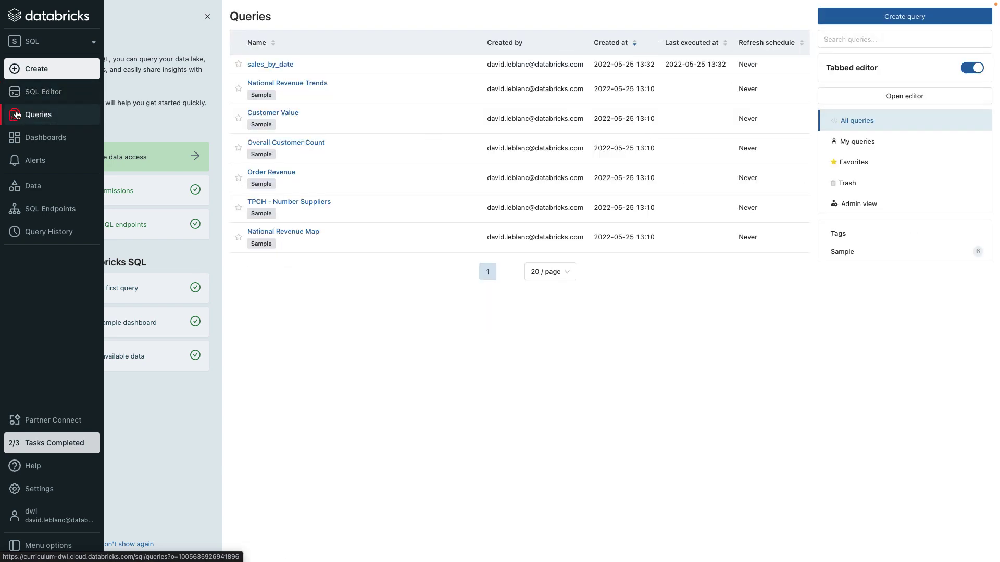
left_click(239, 64)
left_click(238, 89)
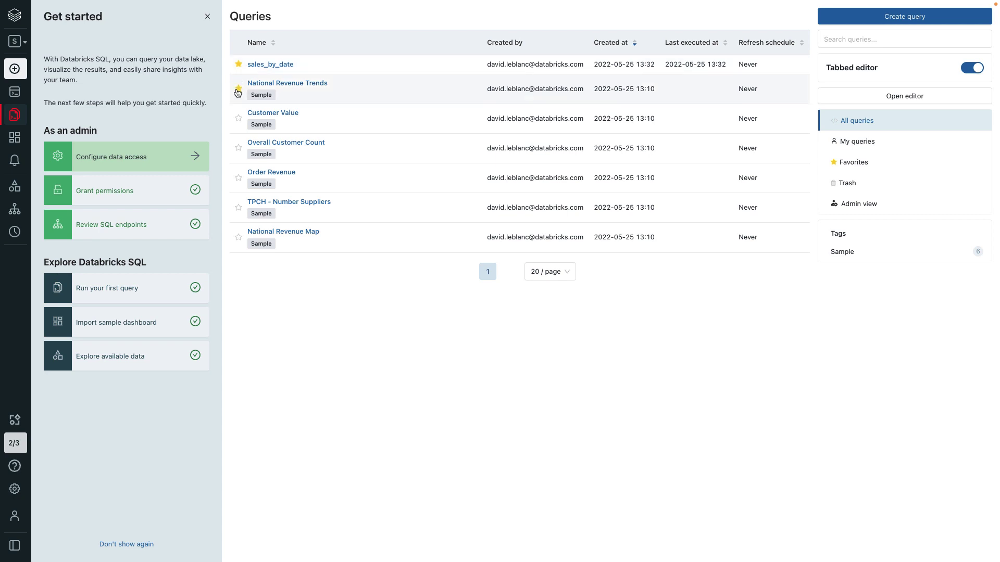
left_click(238, 88)
left_click(238, 64)
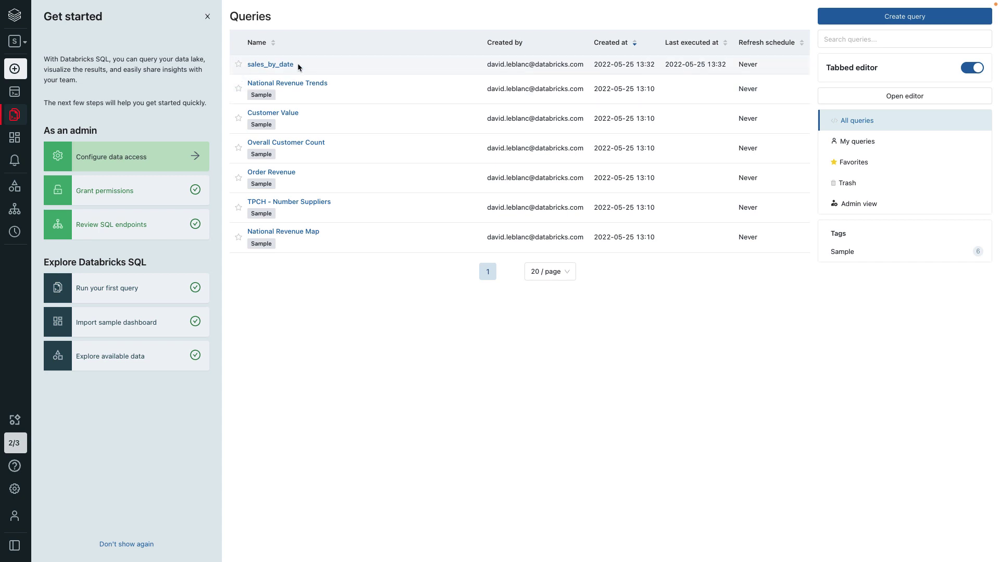
- View the National Revenue Trends query and open the Retail Revenue & Supply Chain dashboard
left_click(823, 20)
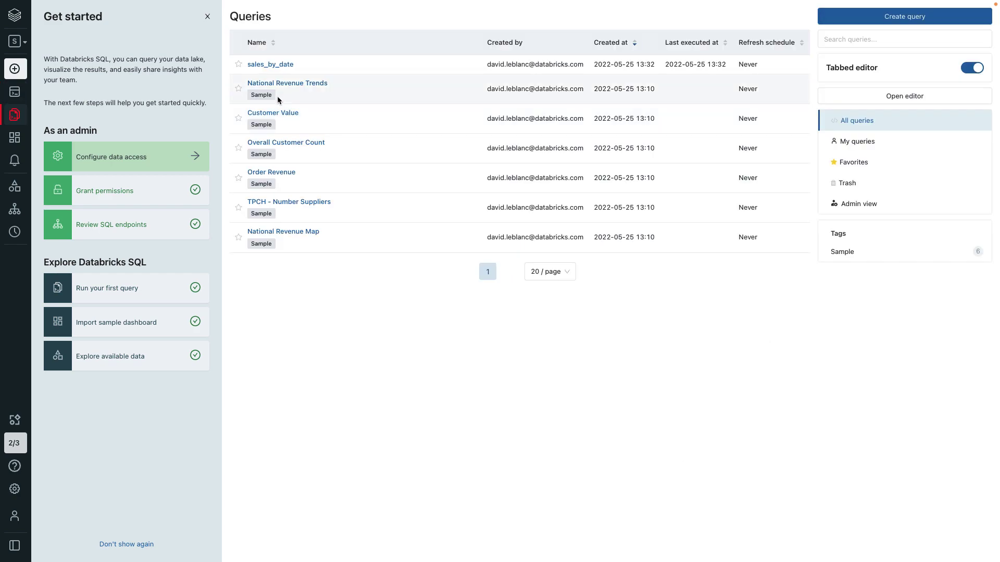
left_click(268, 84)
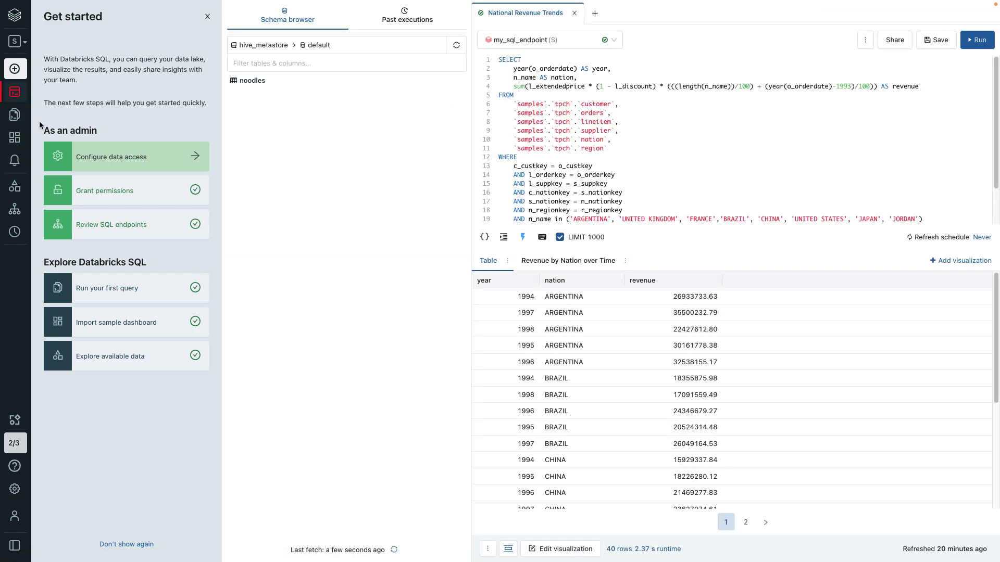
left_click(33, 138)
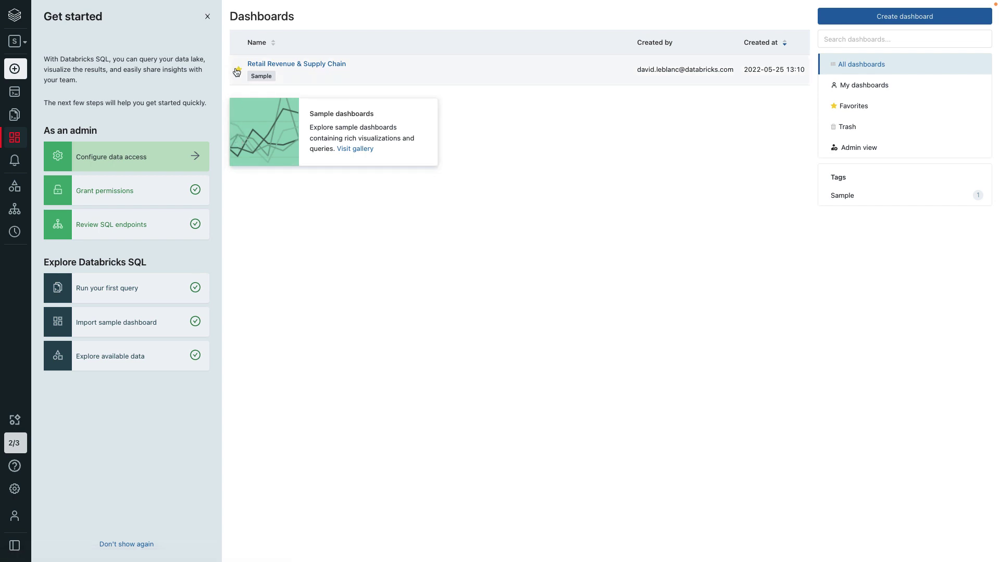
left_click(282, 81)
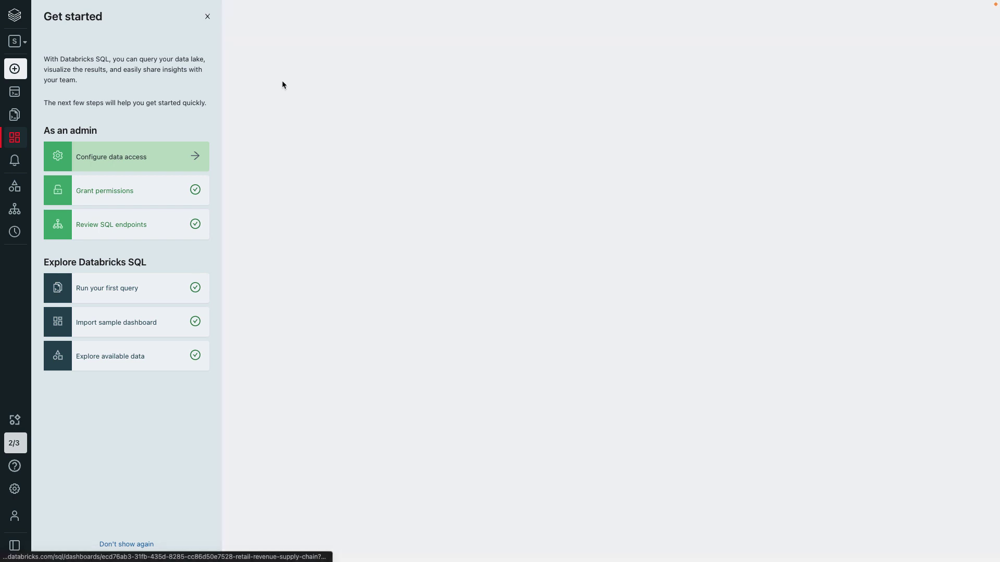
- Start a new alert that monitors the Customer Value query
left_click(15, 160)
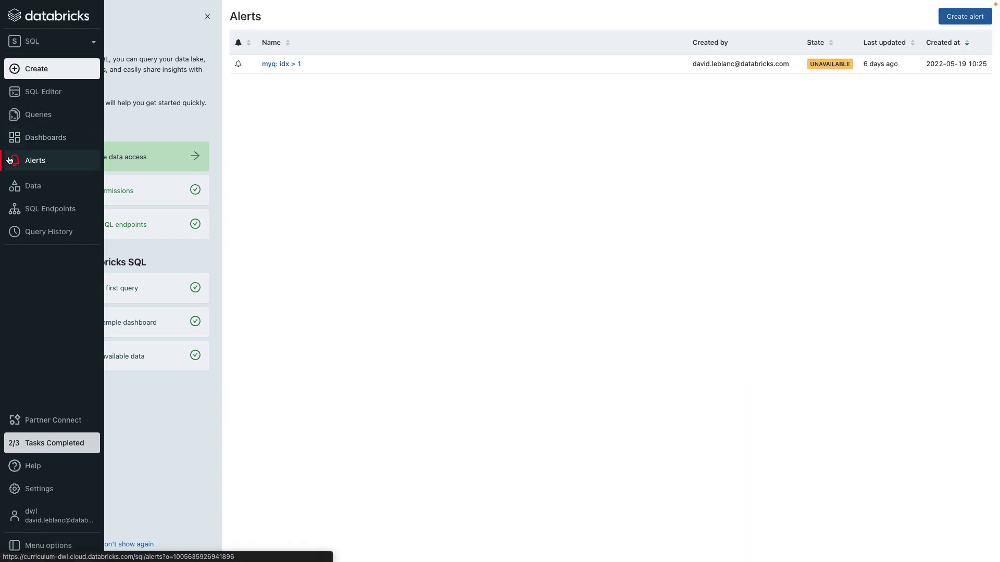
left_click(964, 16)
left_click(402, 125)
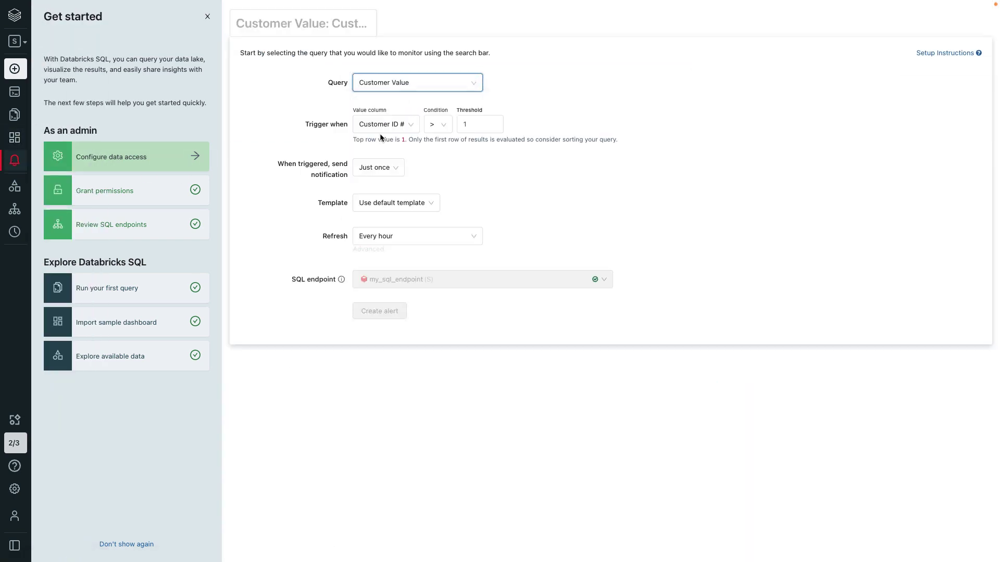
- Set the alert to trigger when Total Customer Revenue is less than 10000
left_click(401, 124)
left_click(382, 158)
left_click(468, 124)
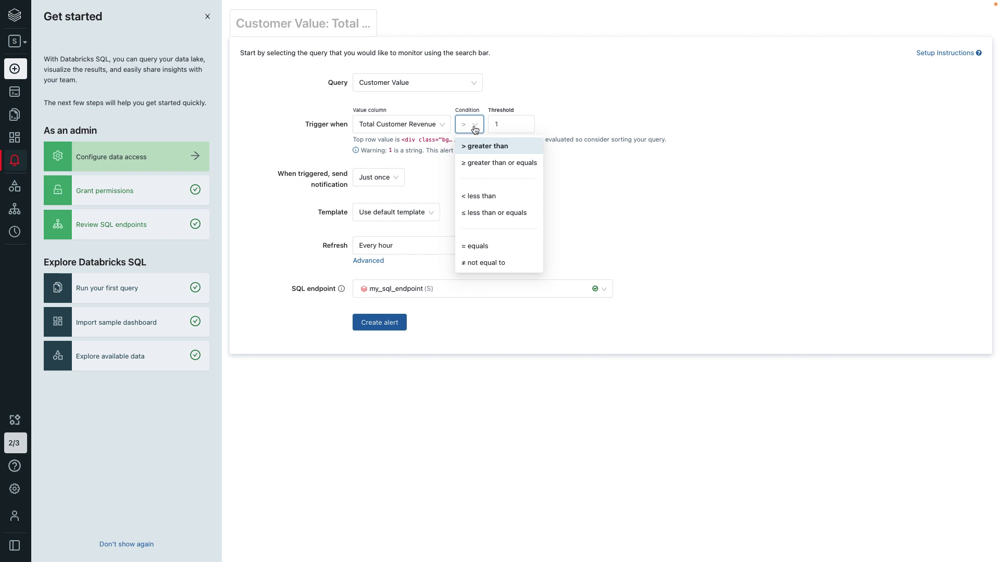
left_click(475, 192)
left_click(513, 124)
type("0000")
- Set the alert's refresh to every 1 day and create it using my_sql_endpoint
left_click(442, 245)
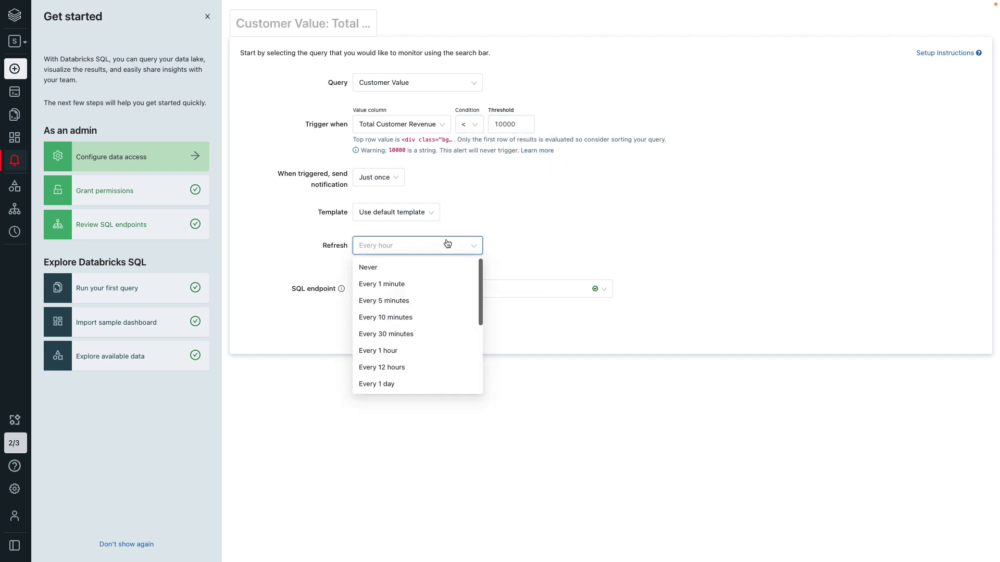
left_click(440, 384)
left_click(455, 288)
left_click(392, 321)
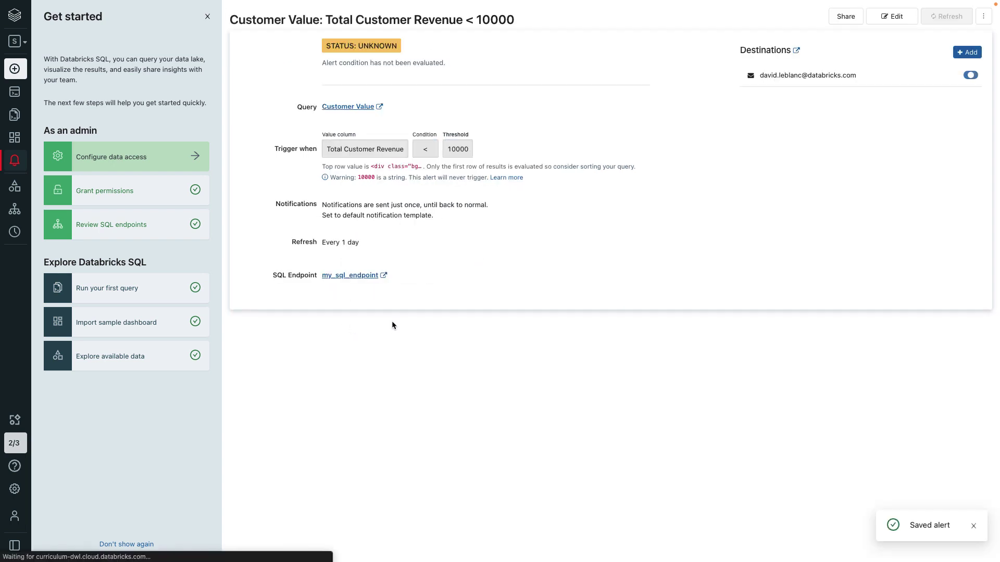
- In the Data Explorer, open the nation table of the tpch database in the samples catalog
left_click(14, 186)
left_click(271, 65)
left_click(265, 115)
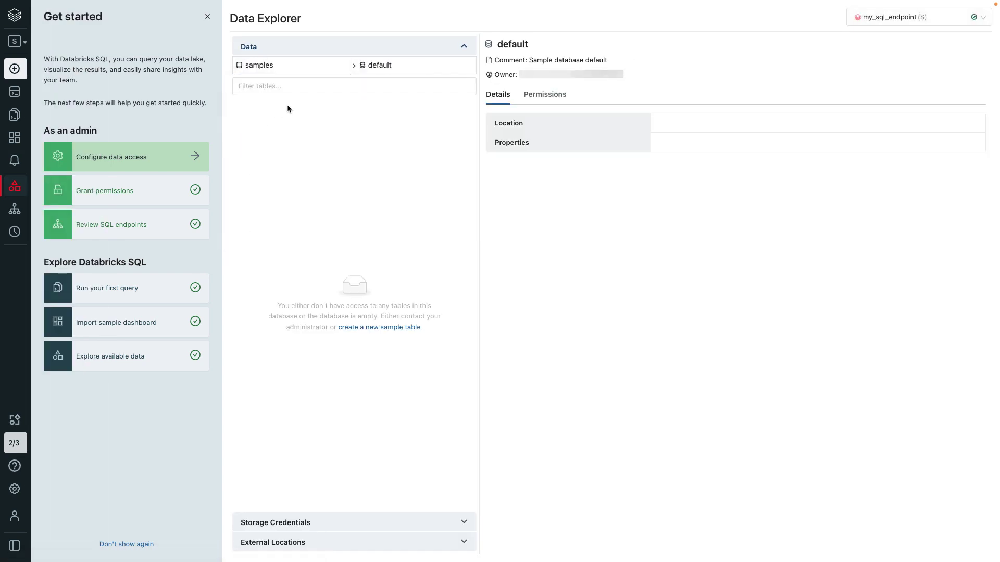
left_click(372, 65)
left_click(370, 130)
left_click(369, 130)
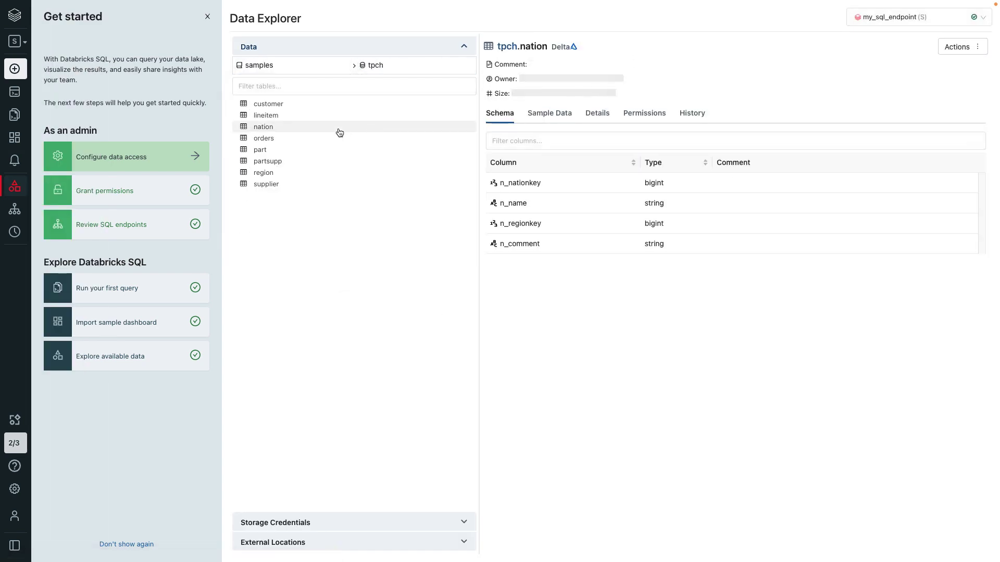
- Examine the nation table's sample data, details and history
left_click(552, 113)
left_click(594, 117)
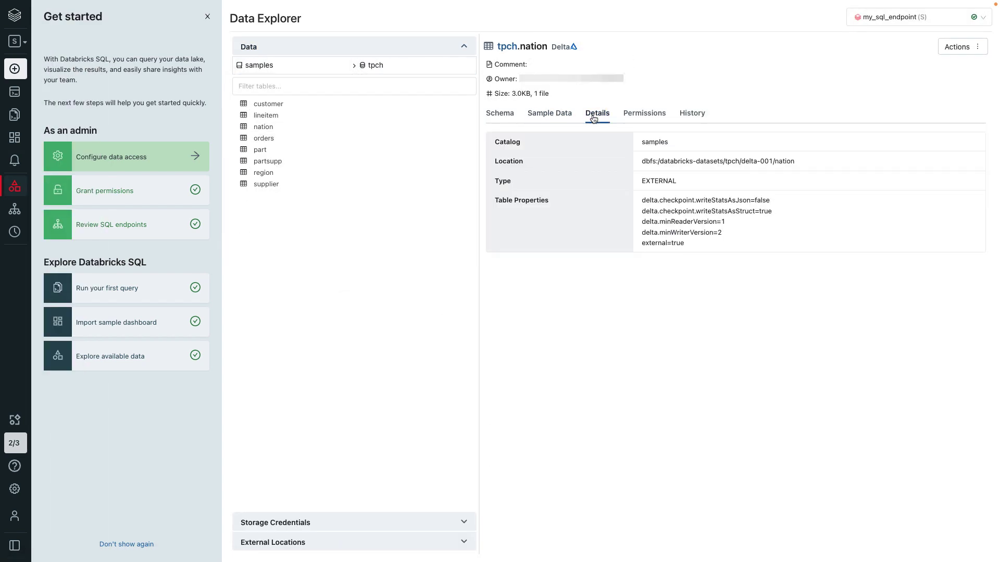
left_click(692, 115)
- Examine the overview of the SQL endpoint my_sql_endpoint and open its query history
mouse_move(13, 190)
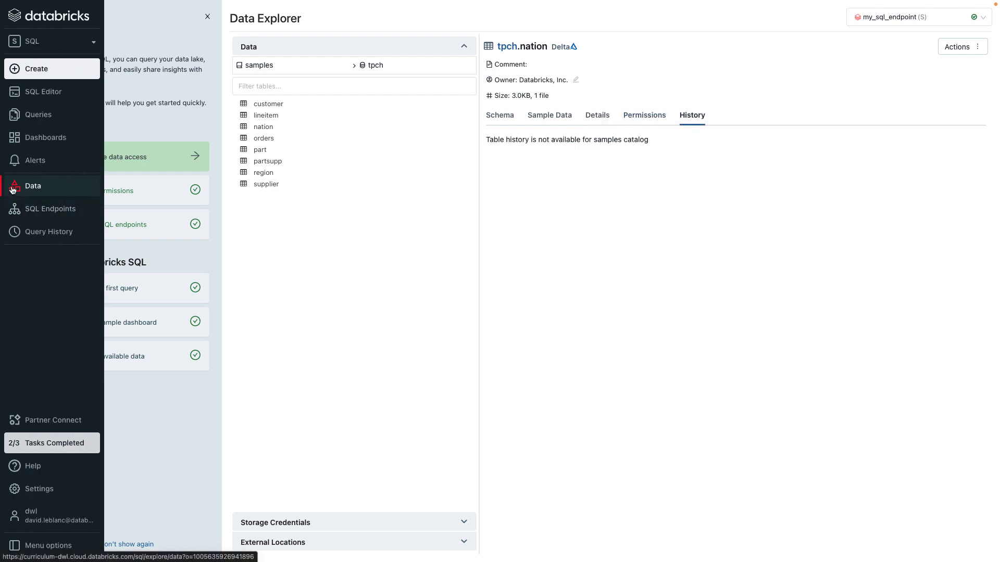
left_click(13, 216)
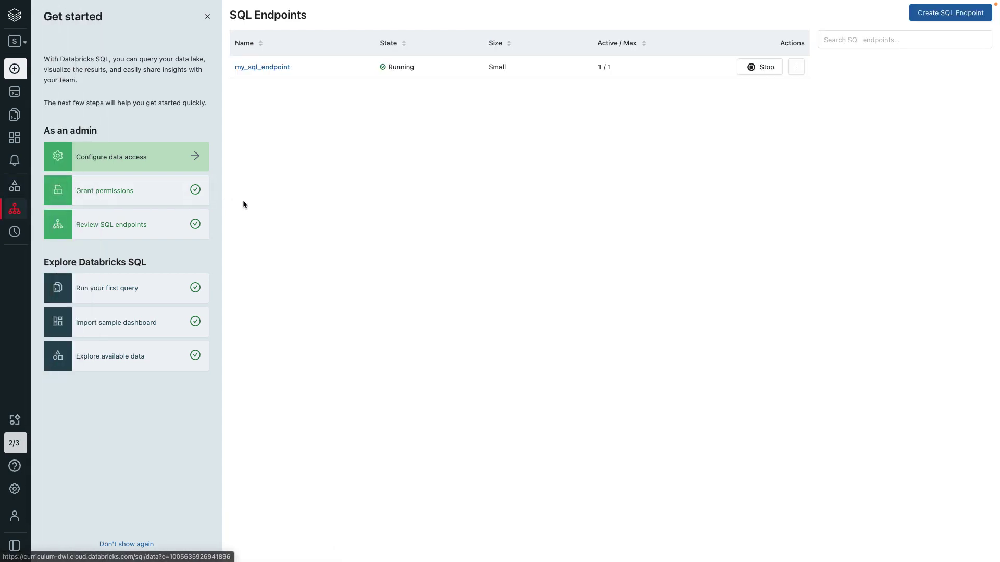
left_click(270, 68)
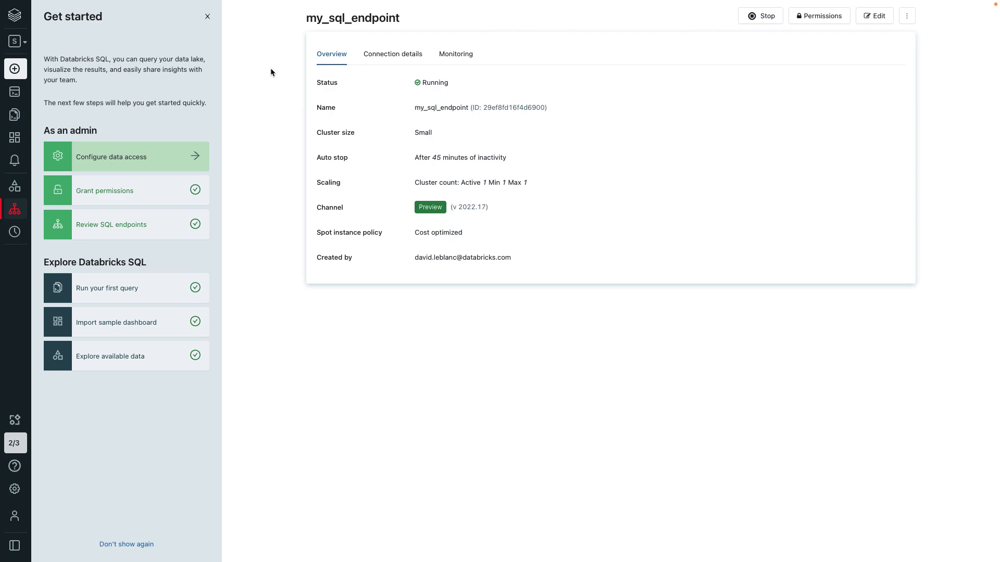
left_click(907, 16)
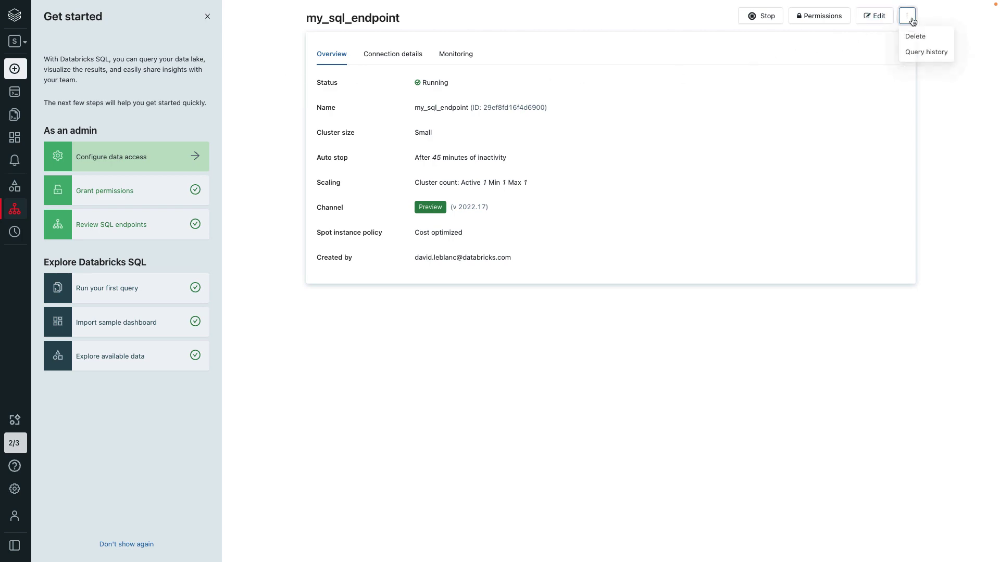
left_click(912, 53)
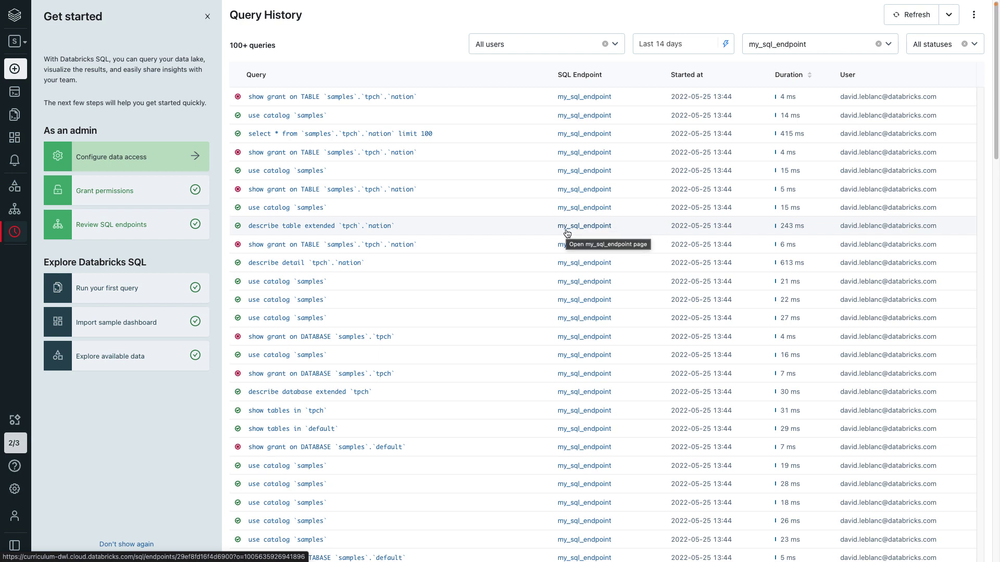
- Browse the partner solutions in Partner Connect and look over the help resources, including the documentation
mouse_move(12, 223)
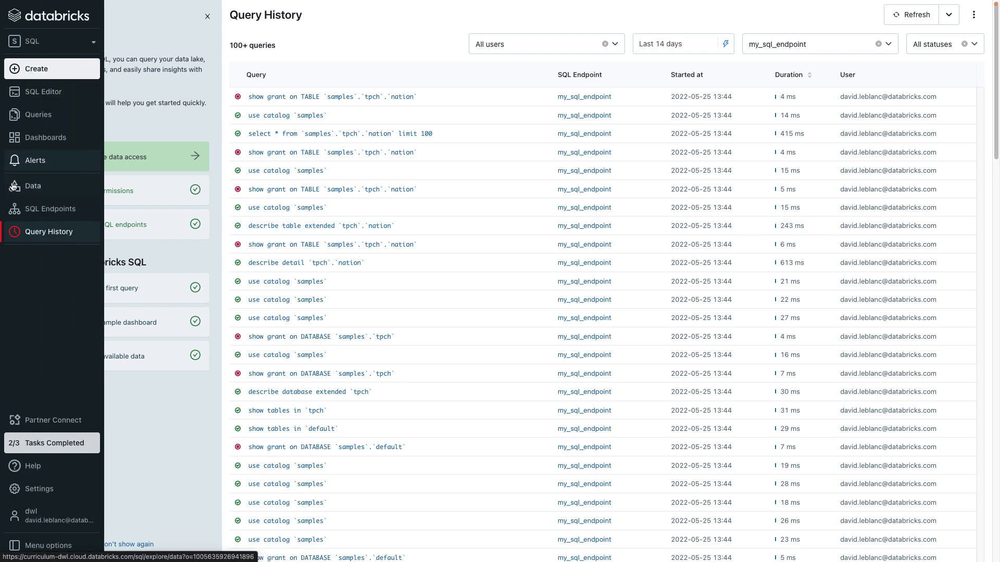
left_click(28, 423)
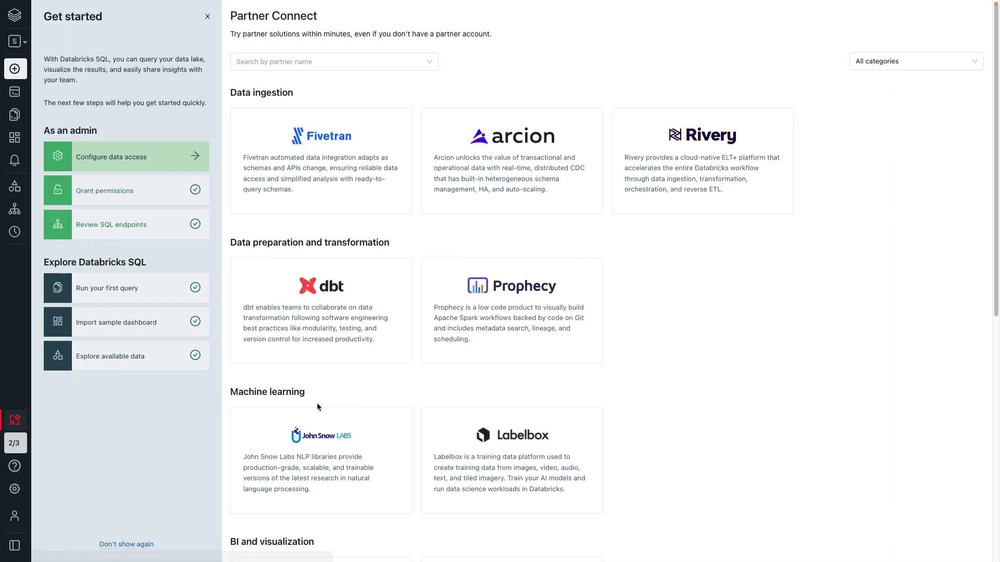
scroll(344, 390, "down", 3)
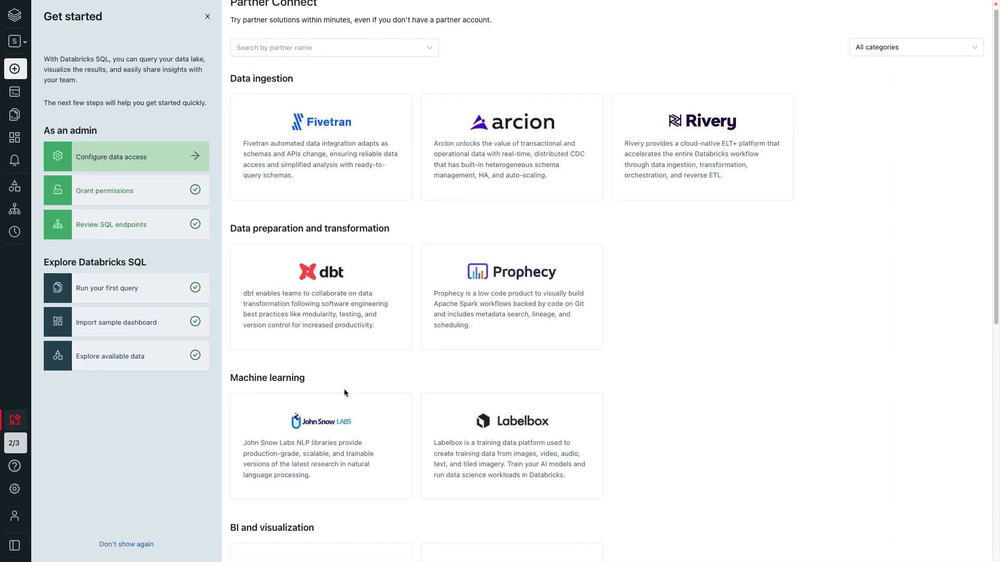
scroll(343, 386, "down", 3)
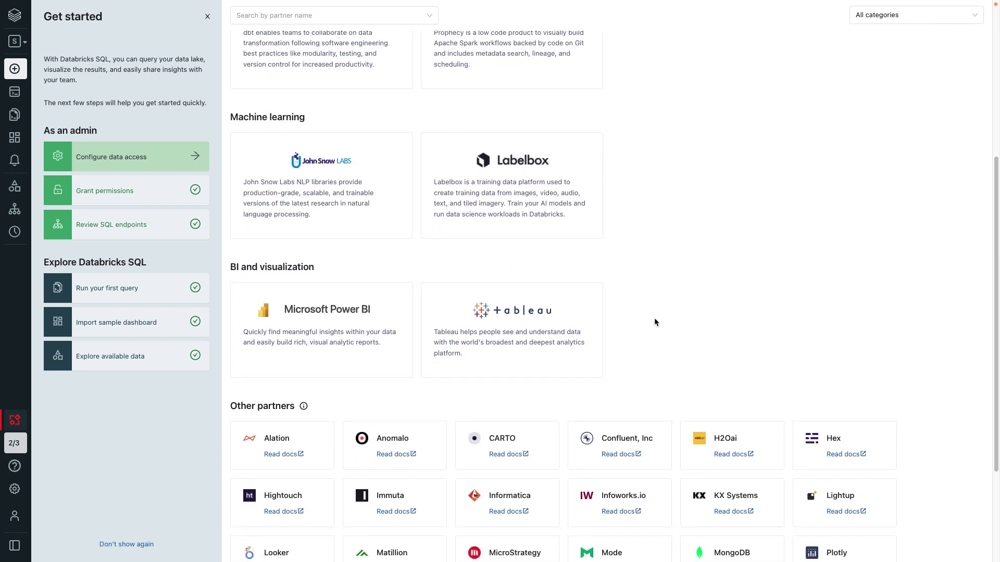
mouse_move(16, 467)
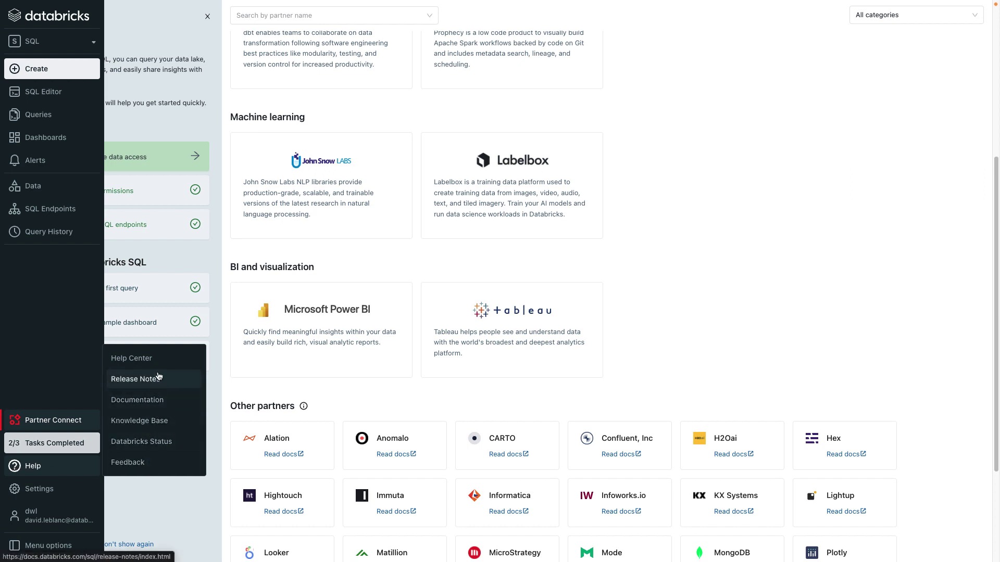
left_click(137, 400)
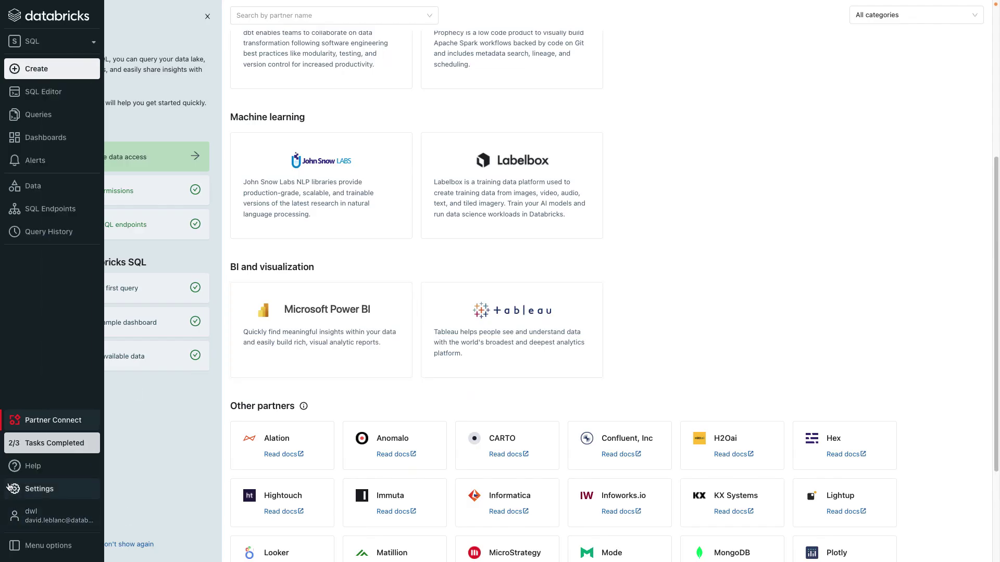
- In the user settings, generate a new personal access token with the comment Tableau
left_click(11, 488)
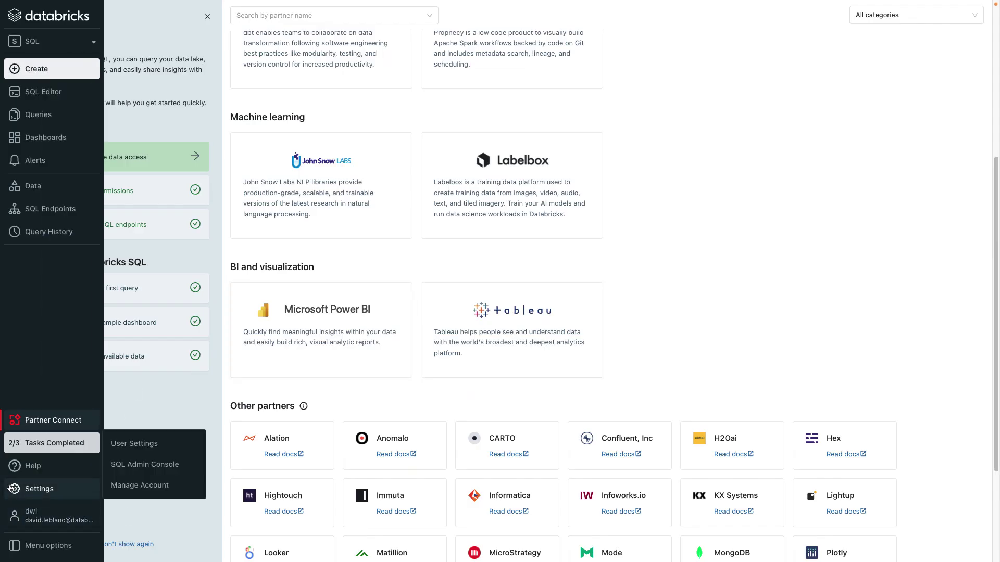
left_click(157, 442)
left_click(345, 43)
left_click(284, 89)
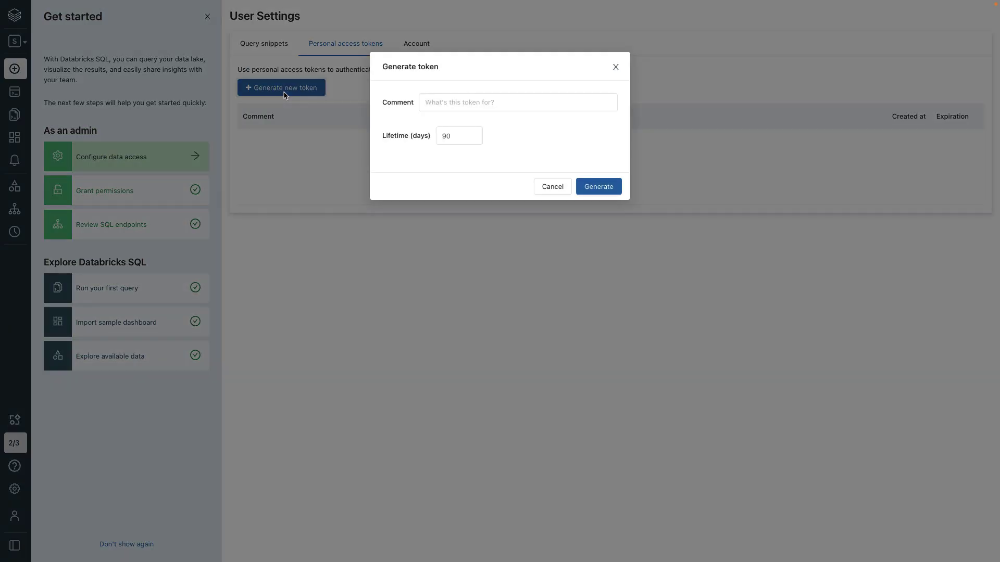
left_click(489, 103)
type("Tableau")
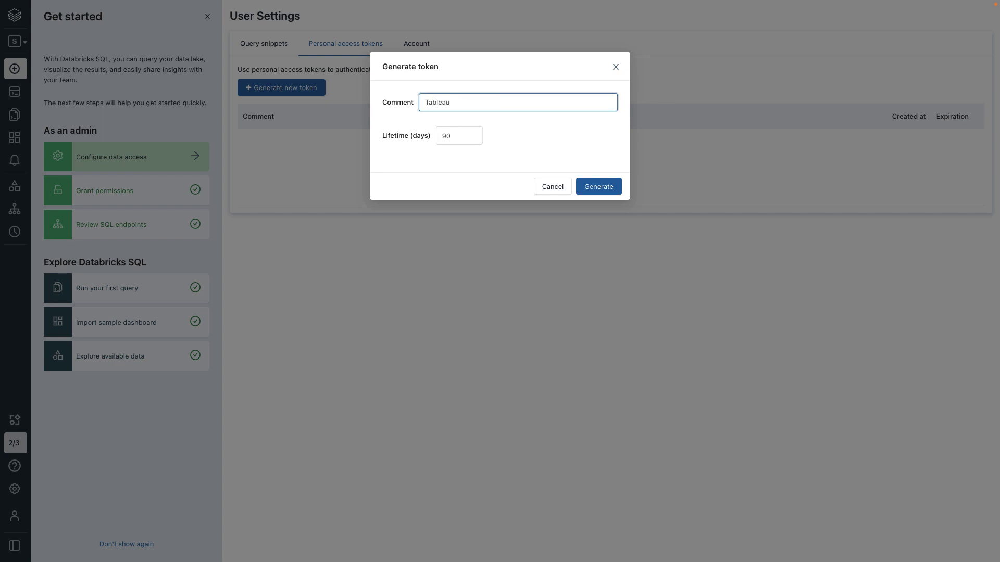
left_click(593, 186)
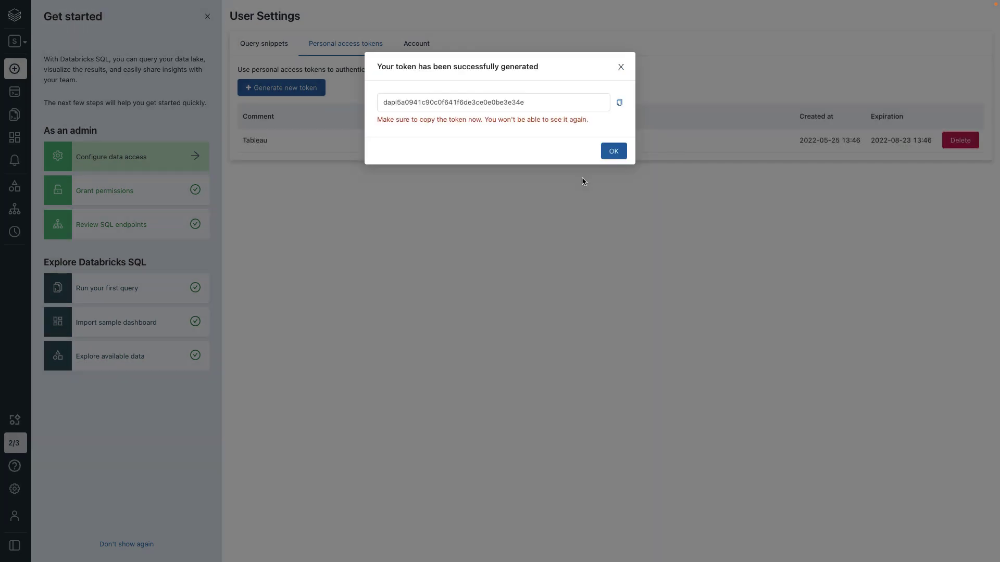
- Dismiss the generated token's dialog and delete the Tableau personal access token
left_click(613, 151)
left_click(960, 140)
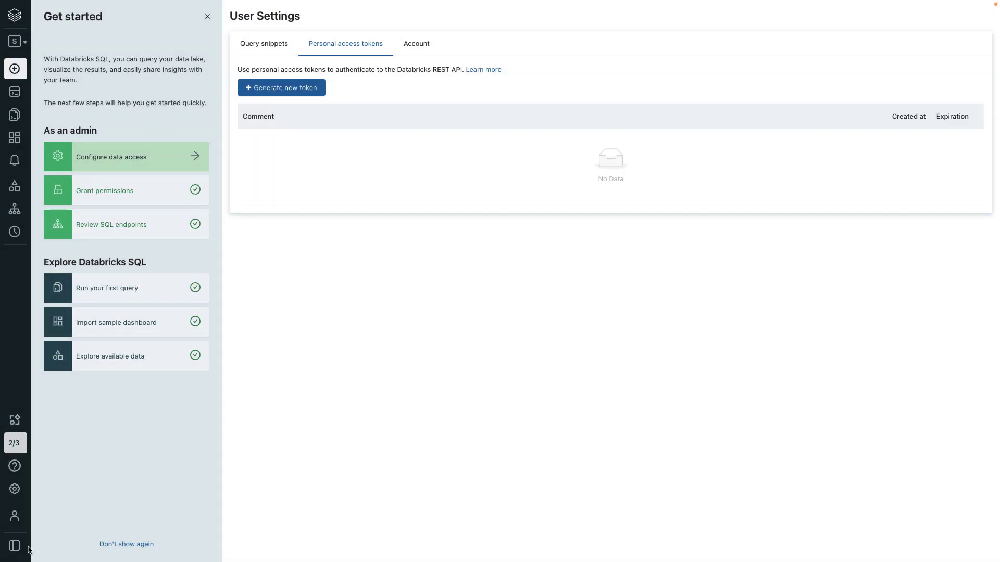
- Open the list of saved queries and examine the option to disable the tabbed editor, cancelling the change
left_click(16, 546)
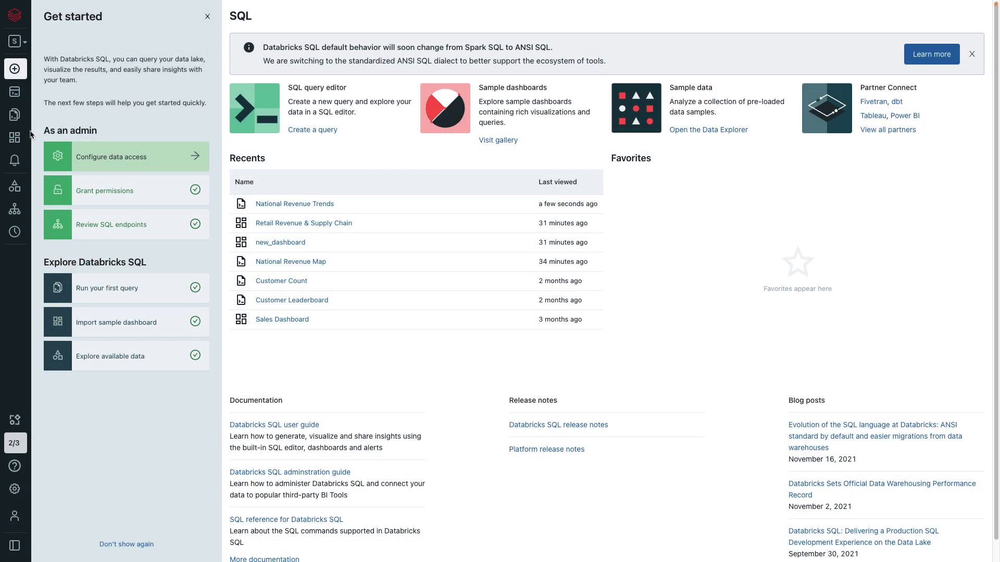
left_click(18, 125)
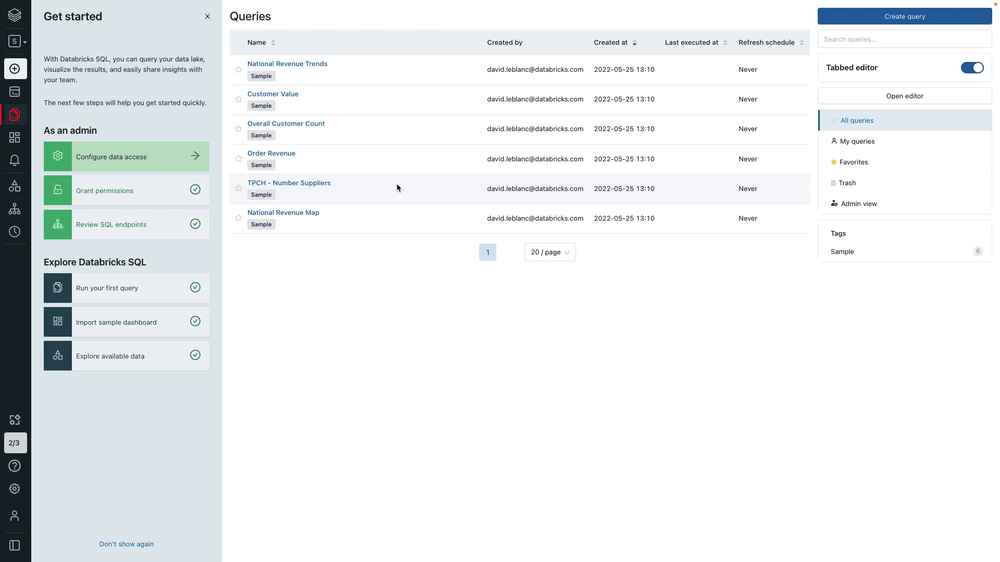
left_click(968, 69)
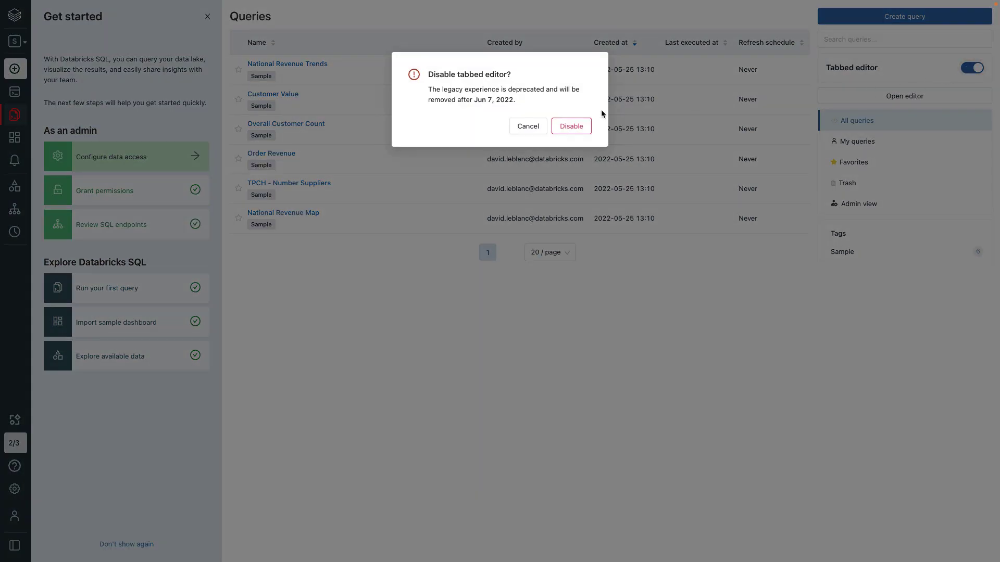
left_click(528, 126)
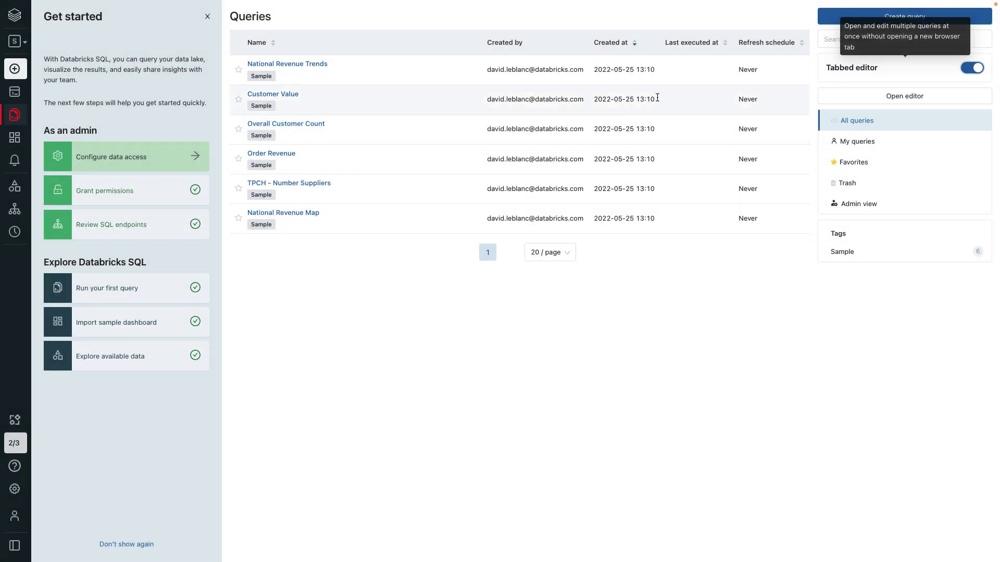
- Create a new query and look over the SQL endpoints available for running it, keeping my_sql_endpoint
left_click(851, 17)
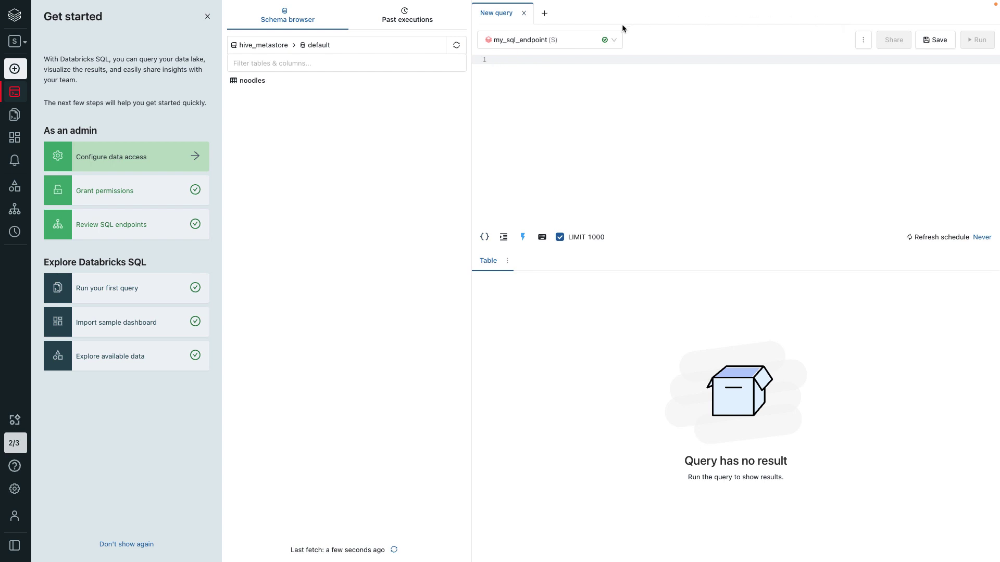
left_click(610, 40)
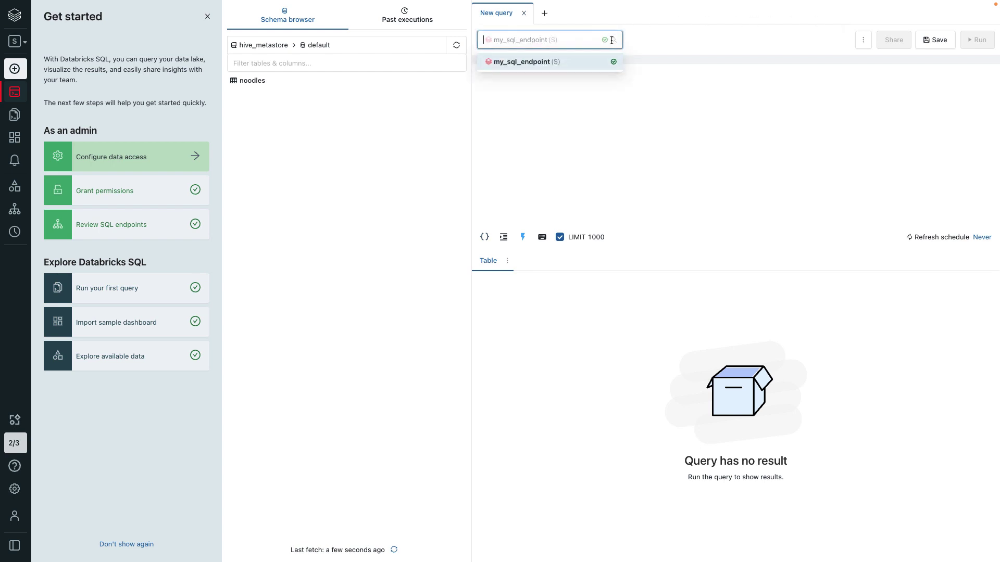
left_click(612, 40)
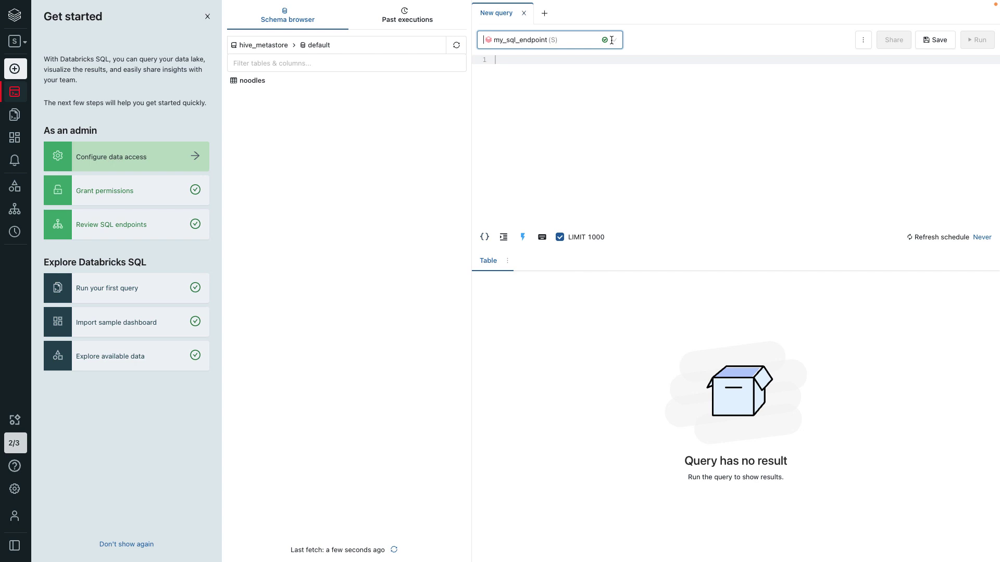
- Browse the samples catalog's tpch schema and expand the customer table to show its columns
left_click(282, 46)
left_click(262, 96)
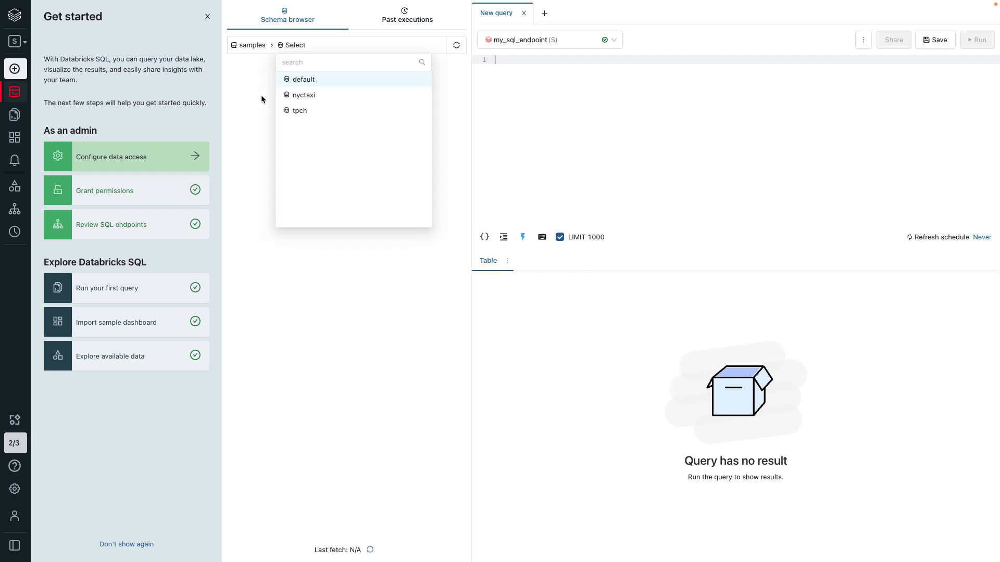
left_click(304, 110)
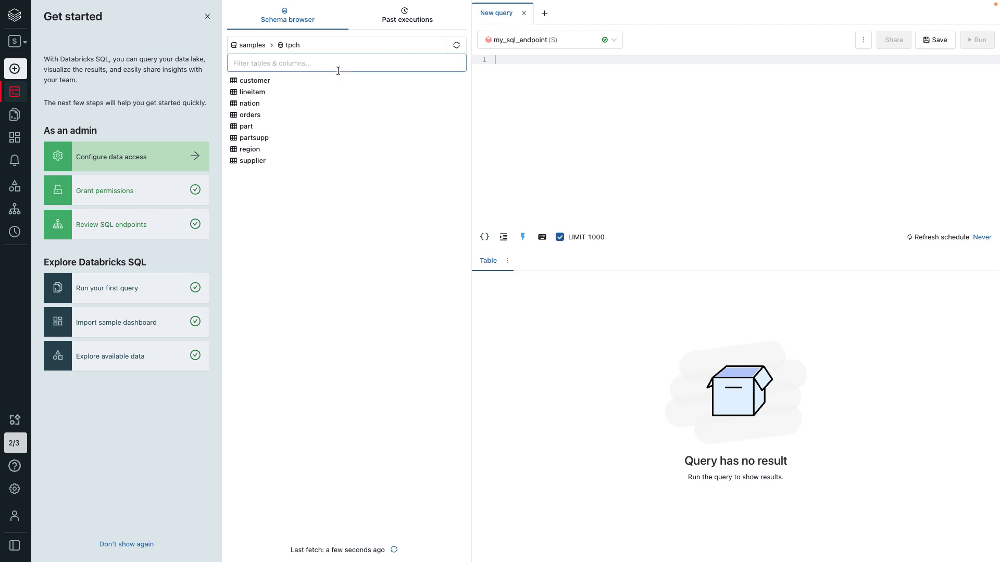
left_click(273, 83)
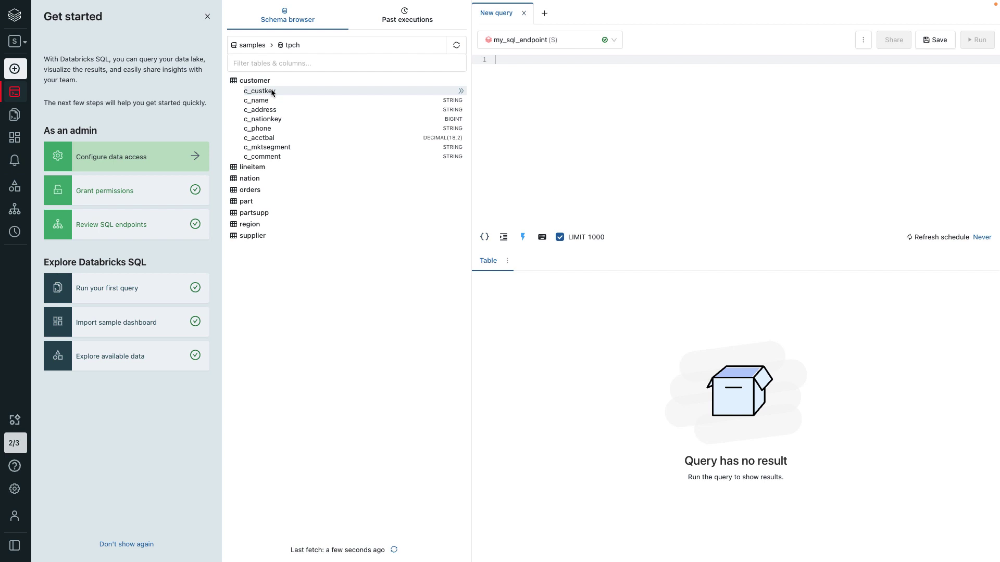
- Run "SELECT o_orderdate AS date,SUM(o_totalprice) AS total_sales FROM samples.tpch.orders GROUP BY o_orderdate" and save the query as sales_by_date
type("SELECT o_orderdate AS date,SUM(o_totalprice) AS total_sales FROM samples.tpch.orders GROUP BY o_orderdate")
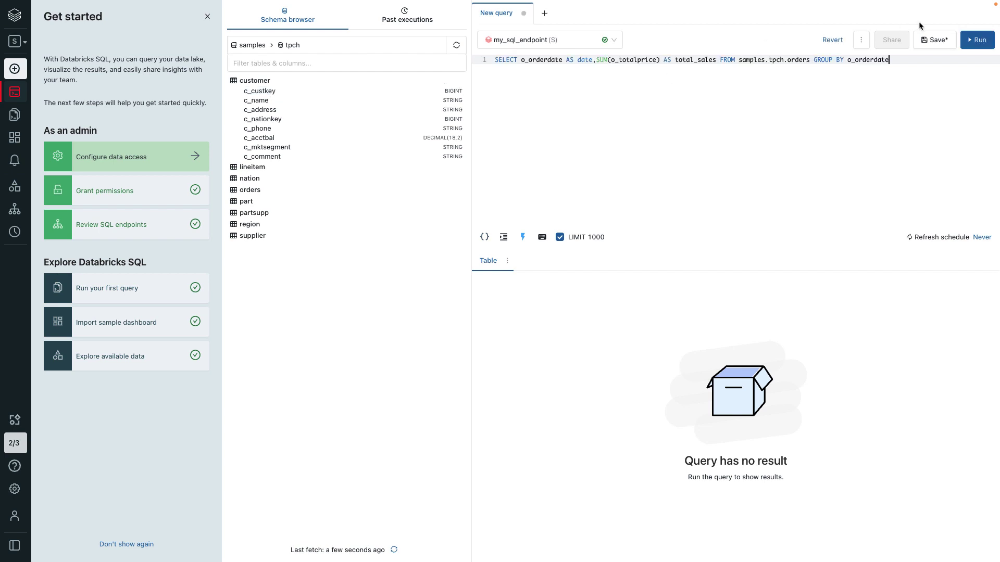
left_click(967, 41)
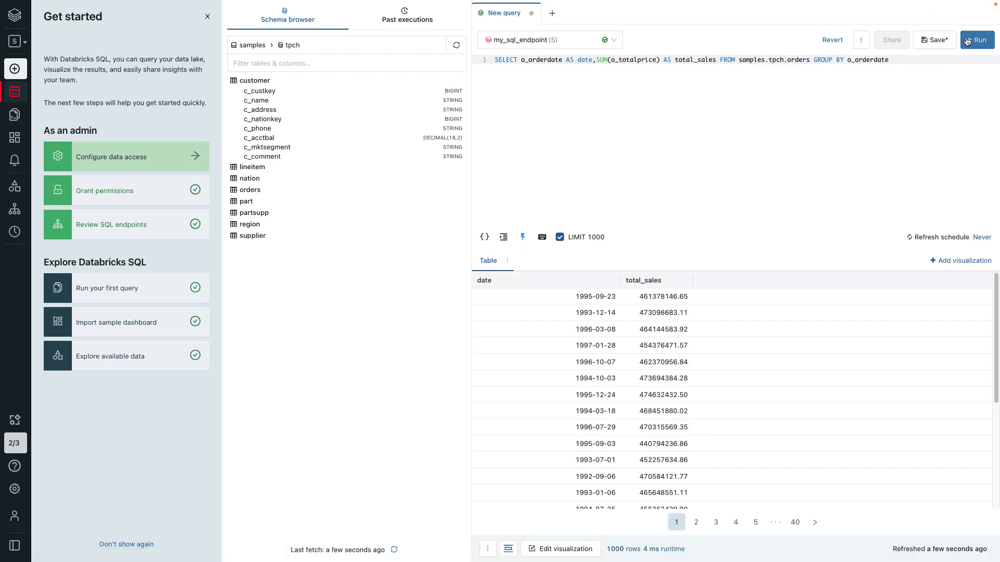
left_click(938, 40)
type("sales_by_date")
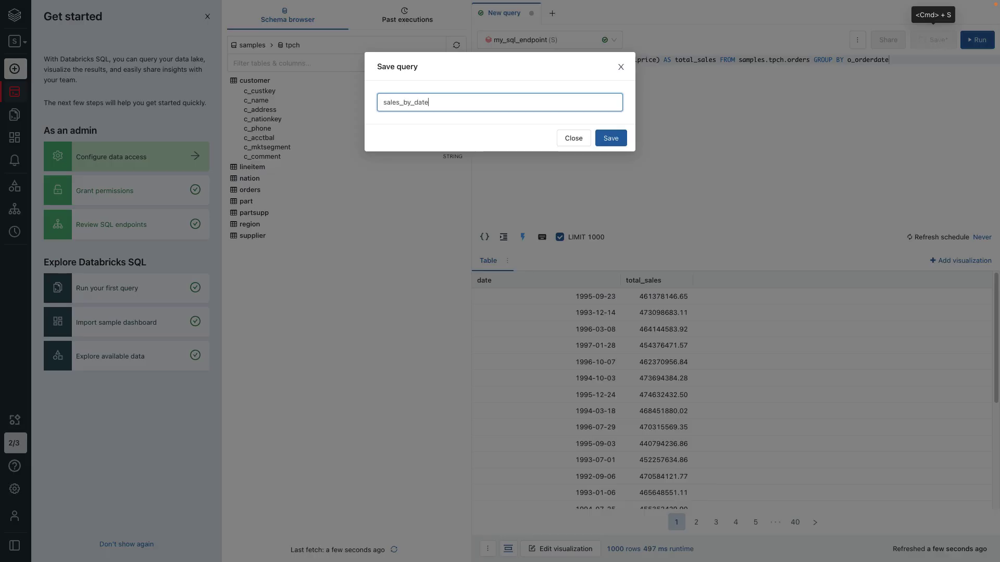
key("Return")
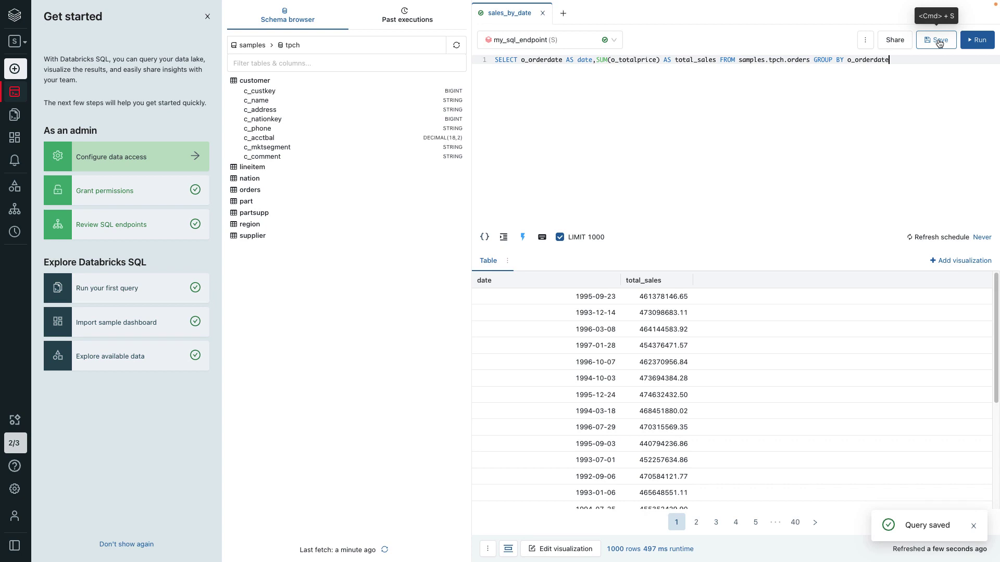
- Clone the sales_by_date query, and reopen the original sales_by_date from the list of queries
left_click(865, 40)
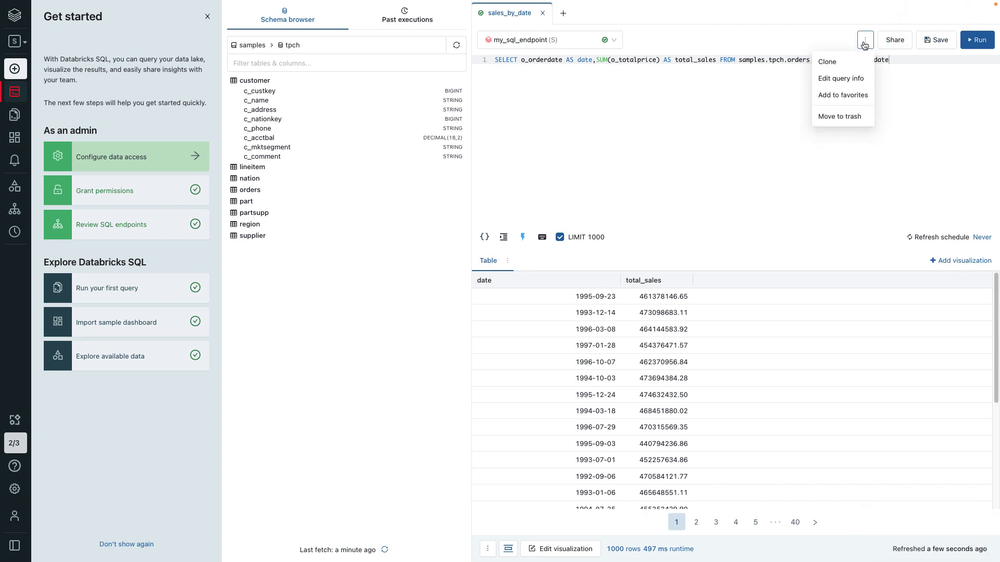
left_click(845, 63)
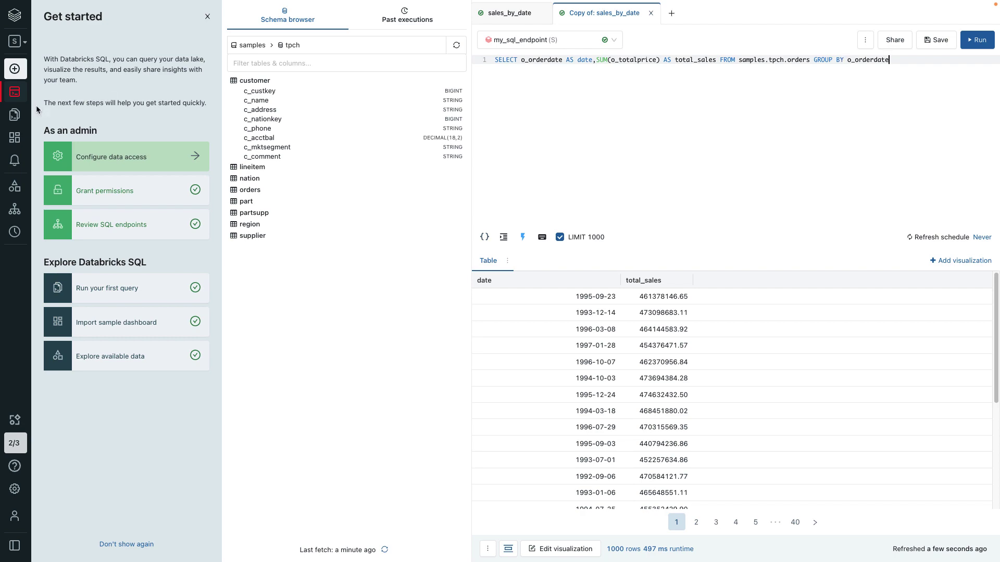
mouse_move(23, 117)
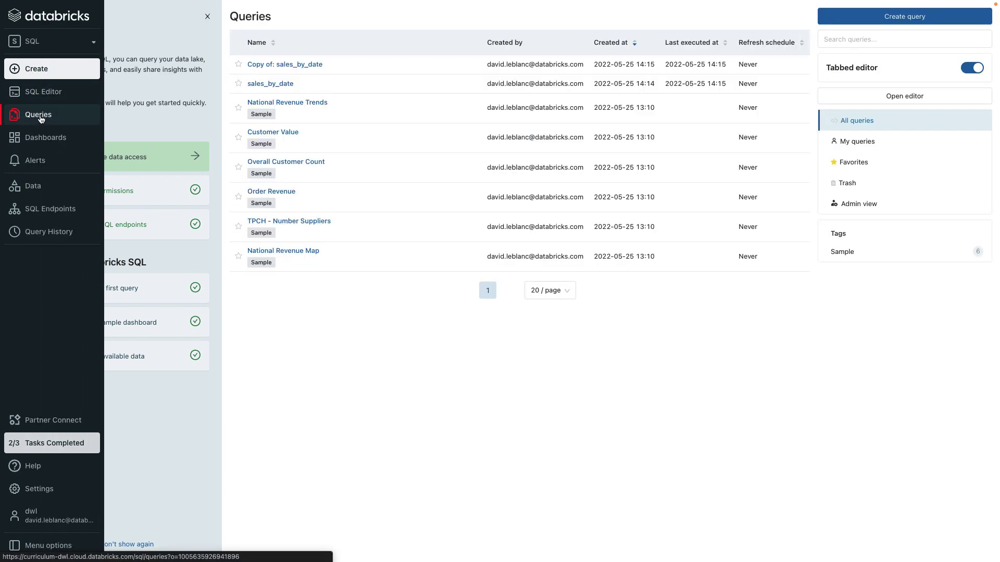
left_click(272, 85)
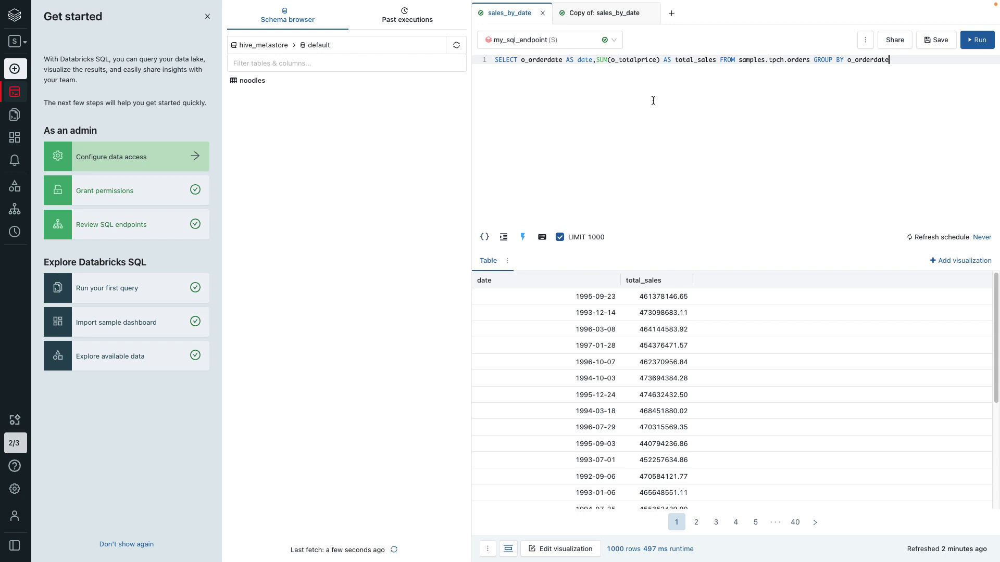
- Share the sales_by_date query with the analysts group, granting the Can run permission, and close the permissions dialog
left_click(892, 46)
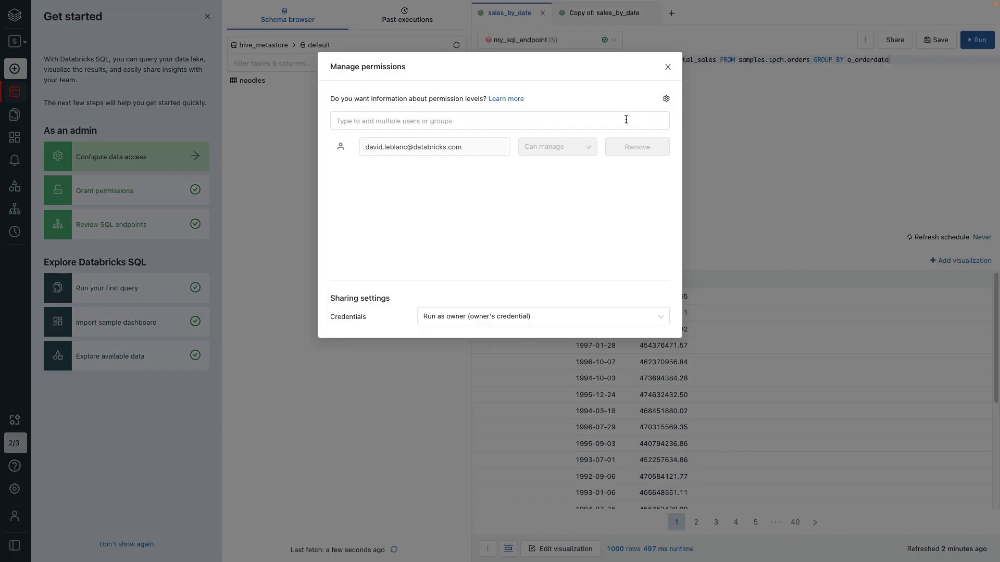
left_click(626, 119)
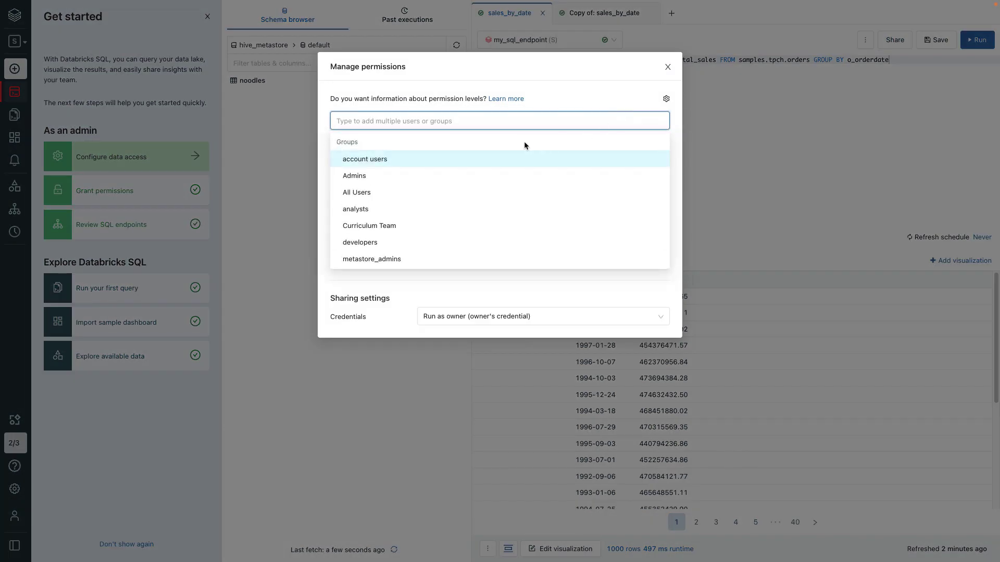
left_click(385, 209)
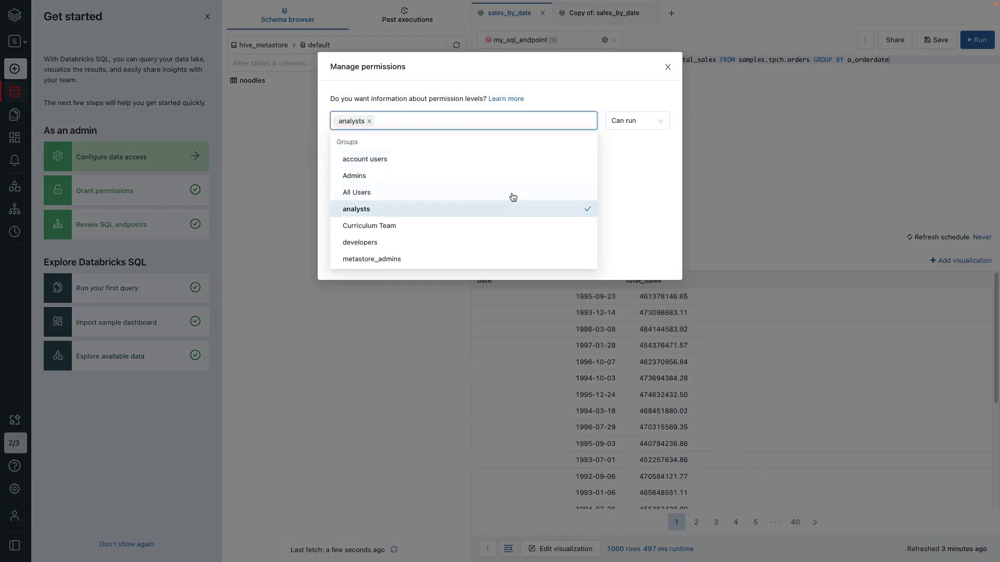
left_click(657, 179)
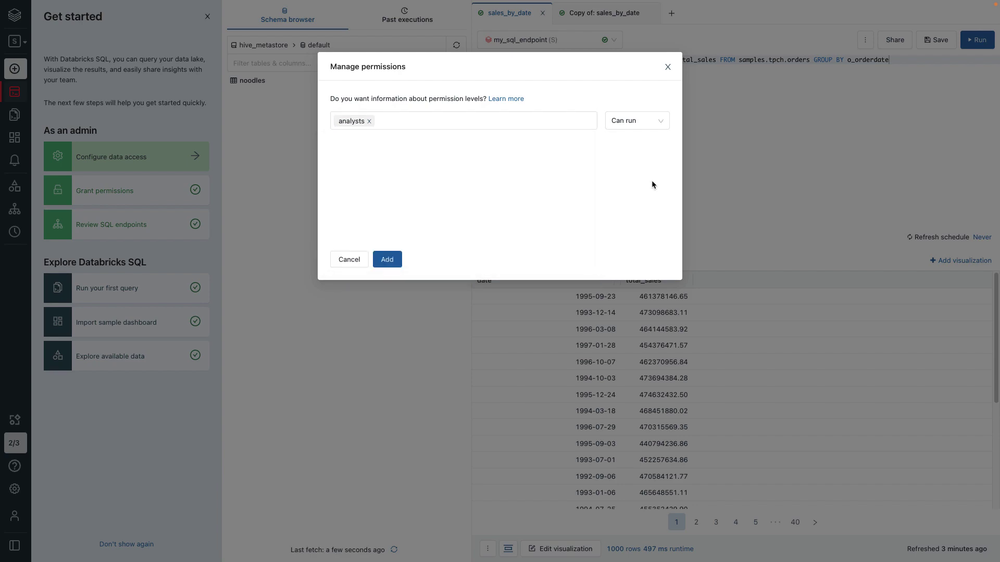
left_click(387, 259)
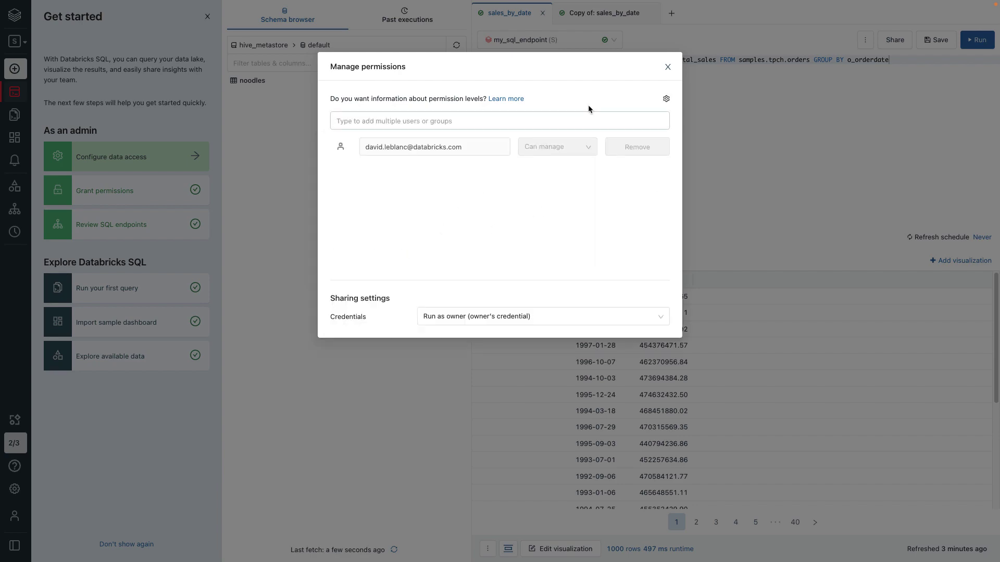
left_click(667, 68)
- Move the original sales_by_date query to the trash
left_click(864, 45)
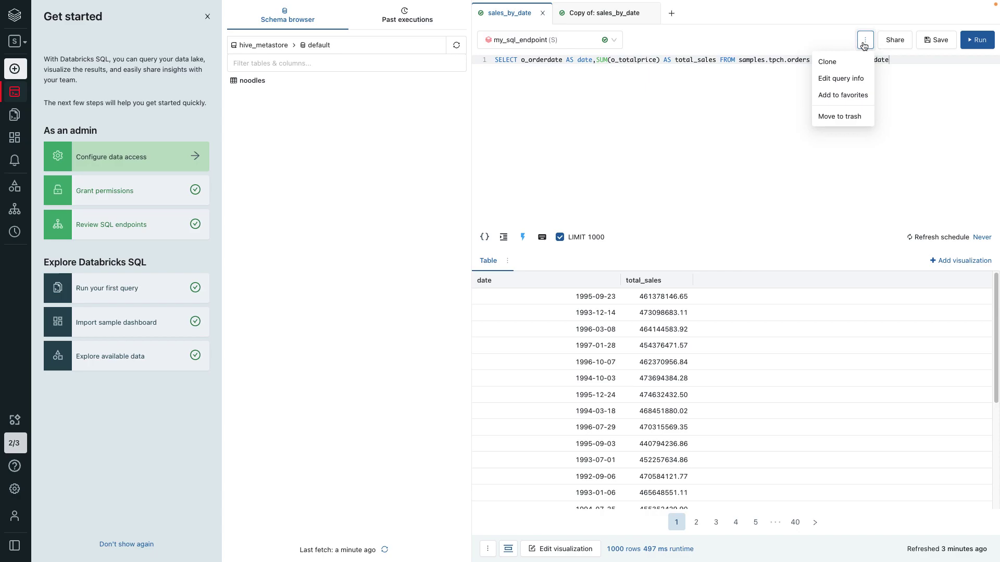
left_click(833, 117)
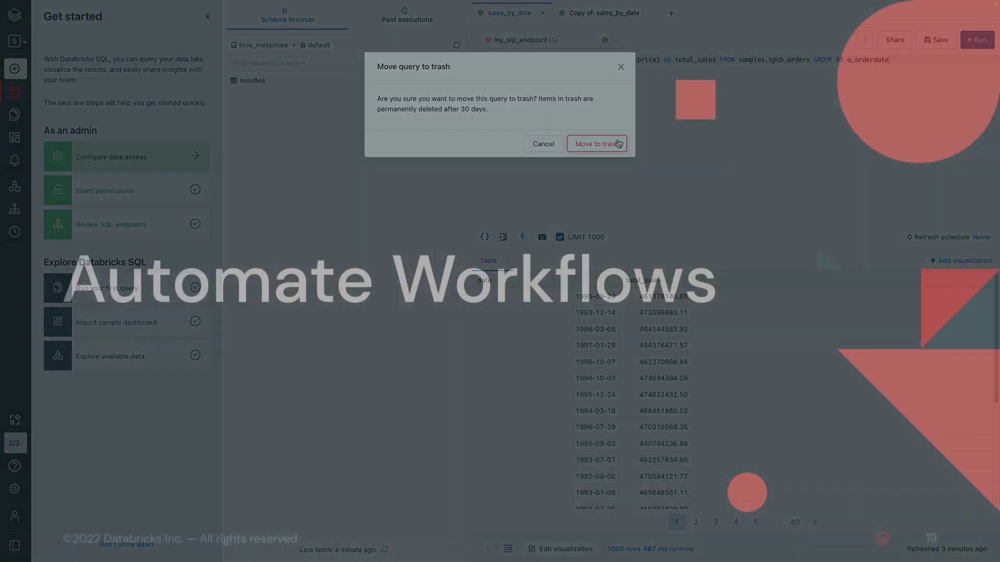